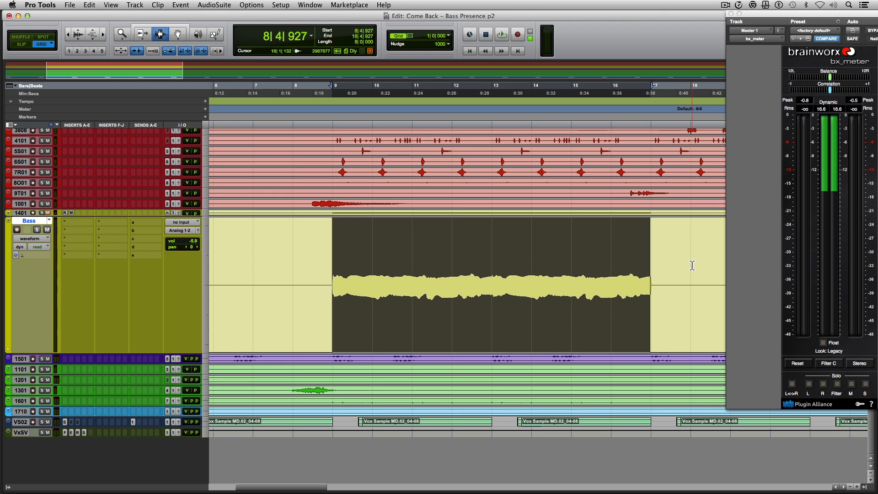
- Play back the selected bass passage, and duplicate the Bass track with its audio
key(space)
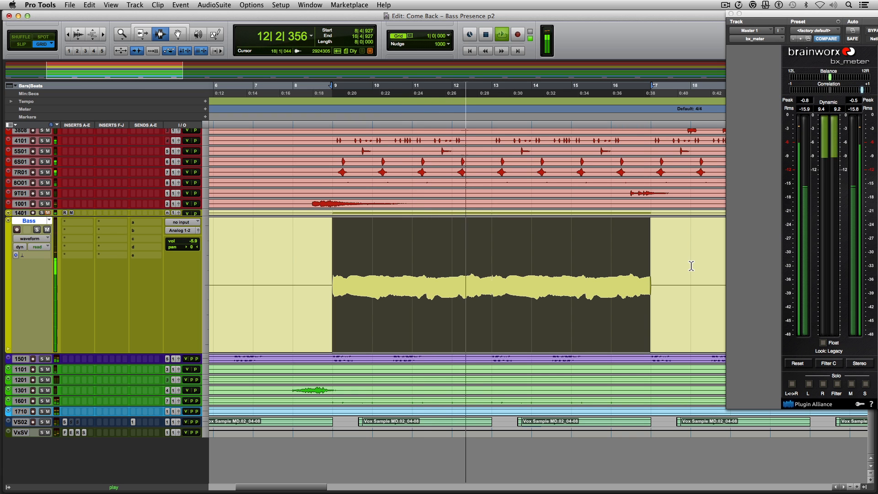
key(space)
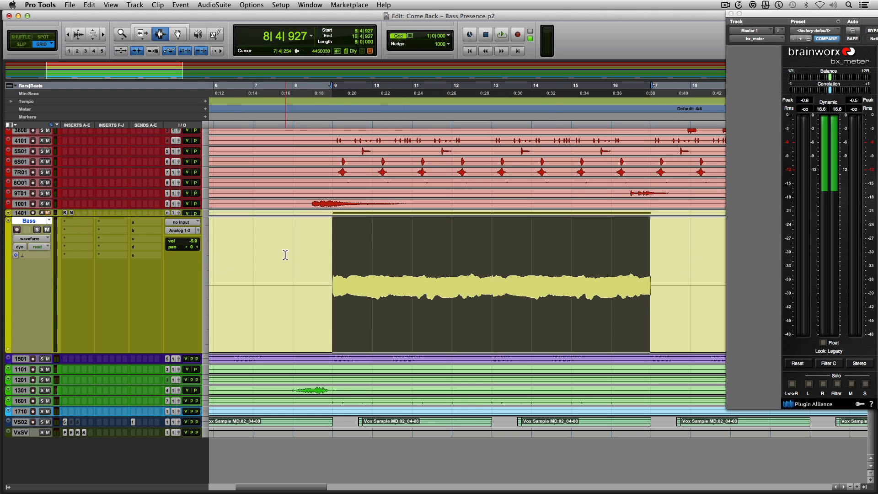
key(alt+shift+d)
key(Return)
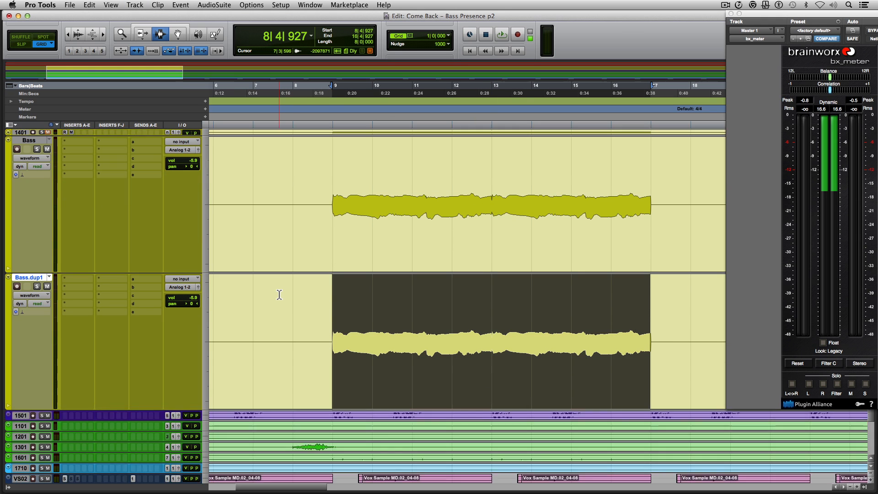
scroll(279, 295, up, 1)
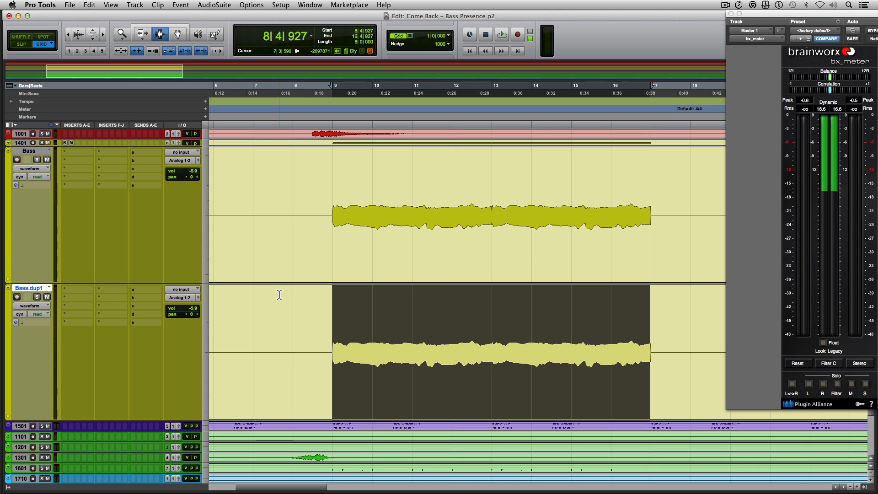
double_click(29, 150)
text(Bass Lo)
key(BackSpace)
key(BackSpace)
key(BackSpace)
key(Return)
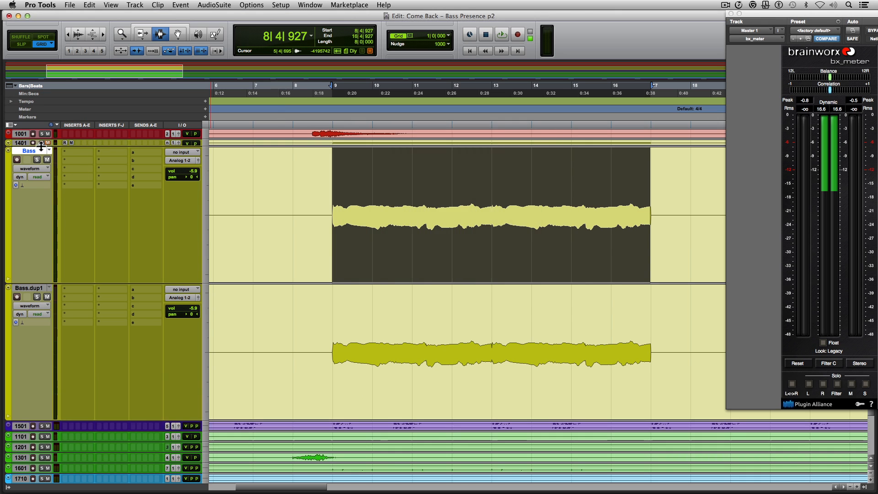
- Rename the original Bass track as "Bass Hi" and its duplicate as "Bass Lo"
double_click(33, 151)
text(Bass Hi)
key(super+Right)
key(Right)
key(BackSpace)
key(BackSpace)
key(BackSpace)
key(BackSpace)
key(BackSpace)
text(Lo)
key(Return)
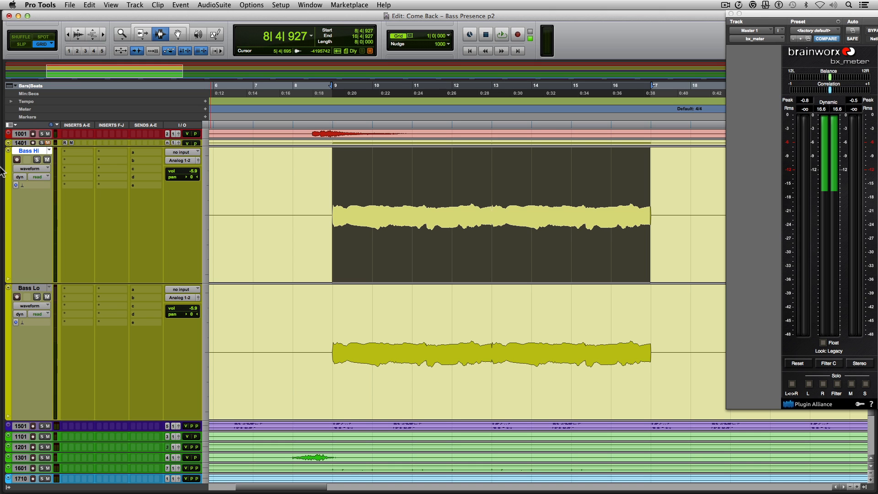
- Create one new mono Aux Input track below the Bass Lo track
click(31, 288)
key(shift+super+n)
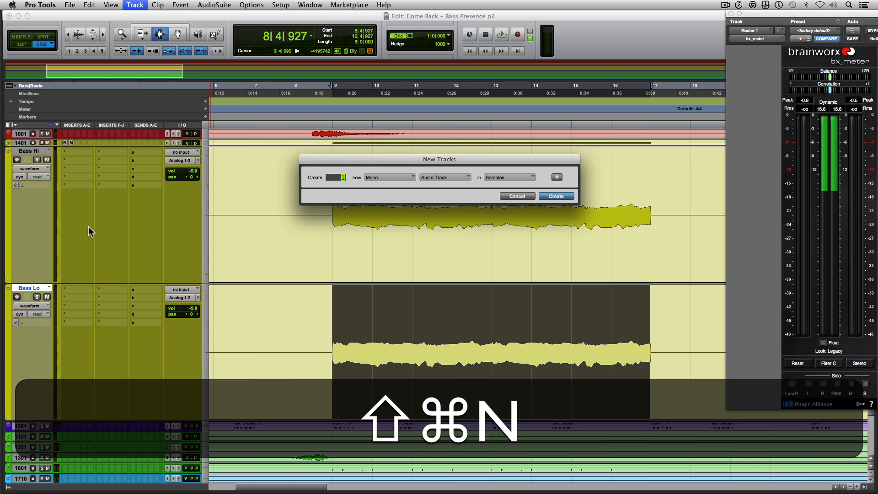
key(super+Down)
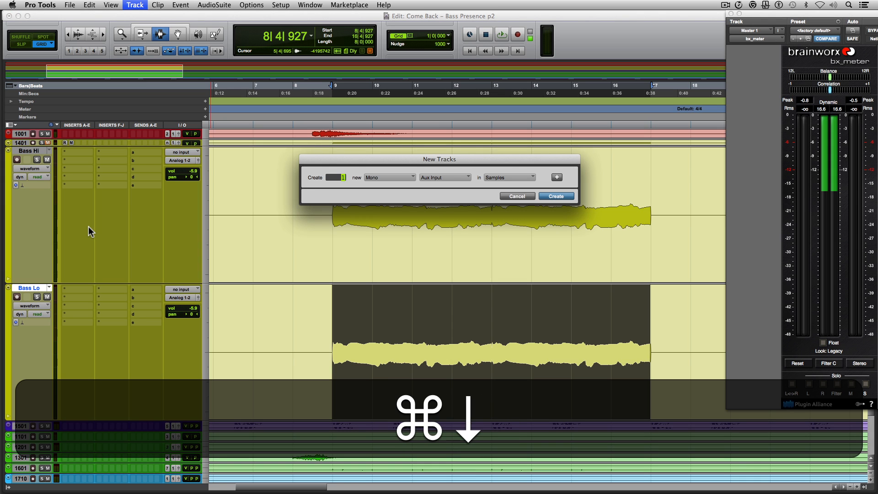
key(super+Return)
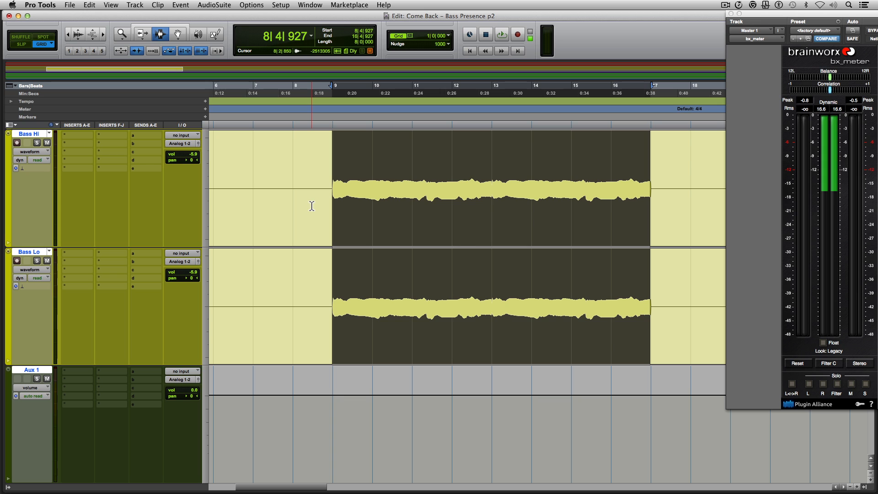
- Rename the new aux track as "Bass Bus"
double_click(32, 370)
text(Bass Bu)
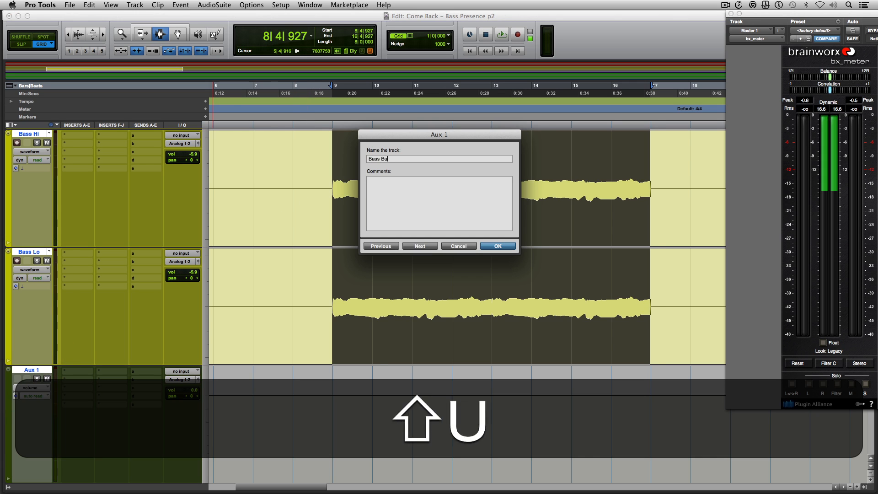
text(s)
key(Return)
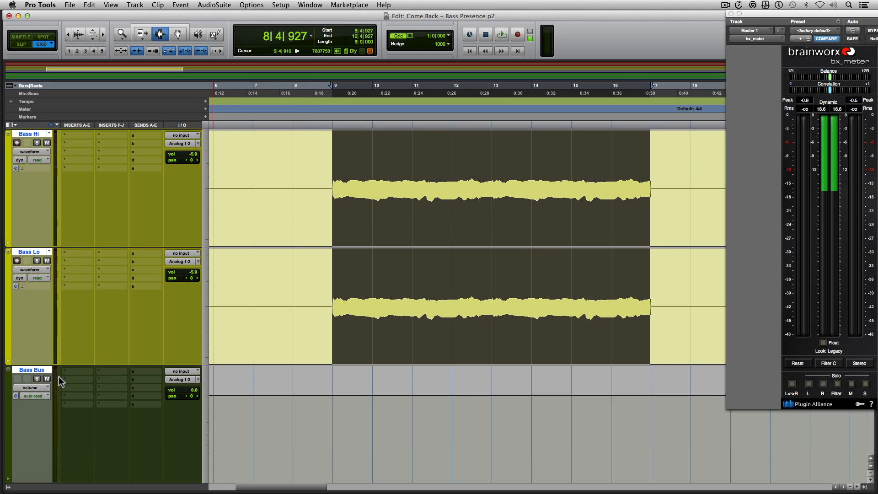
- Set the Bass Bus input to Bus 23 and route the Bass Hi and Bass Lo outputs to Bus 23
click(191, 374)
click(269, 183)
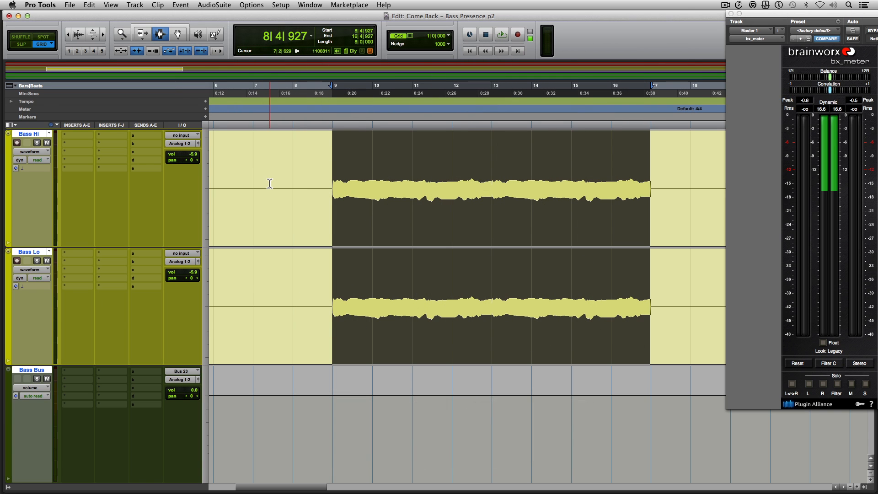
alt+shift+click(181, 143)
alt+shift+click(274, 262)
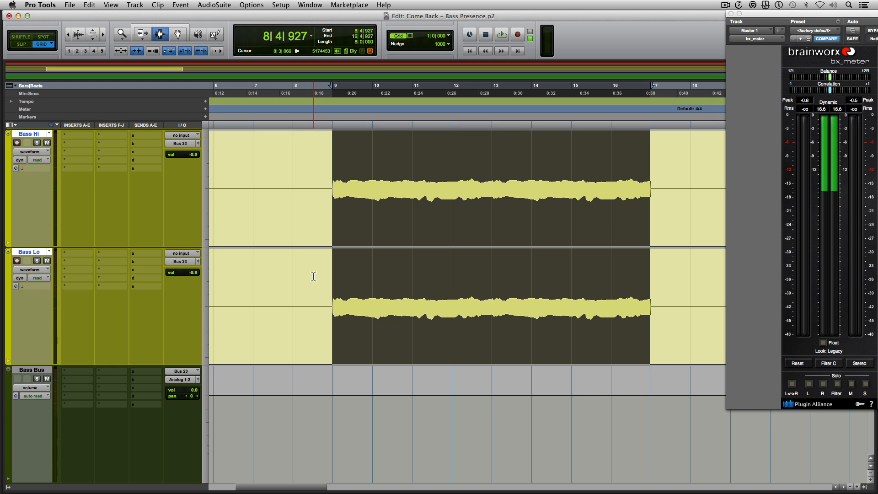
- Play the selection to check the bus routing, and briefly solo Bass Hi to check its solo behaviour
key(space)
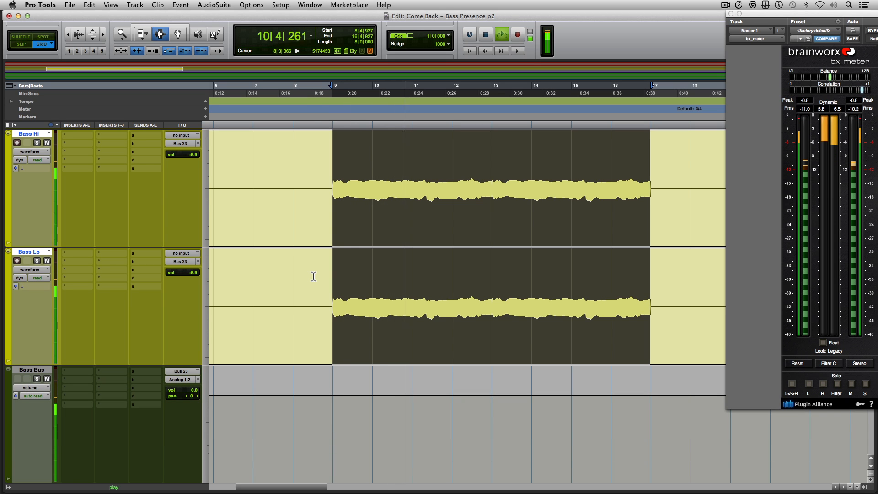
key(space)
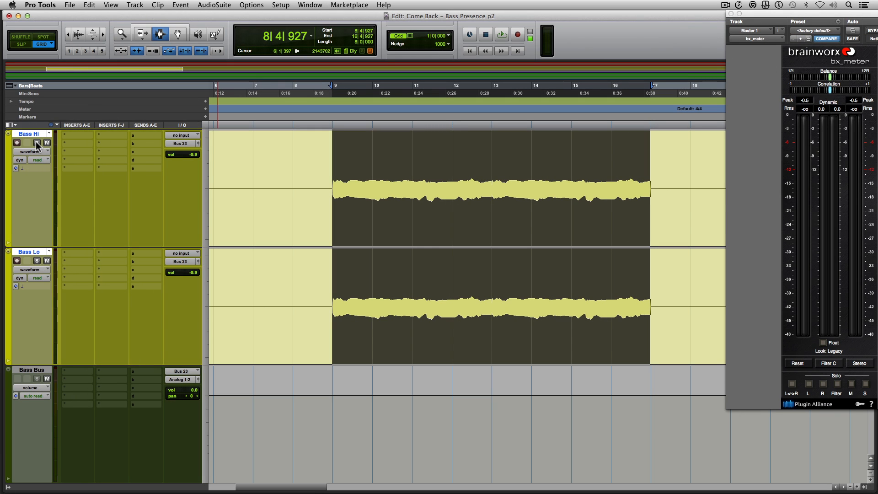
click(37, 143)
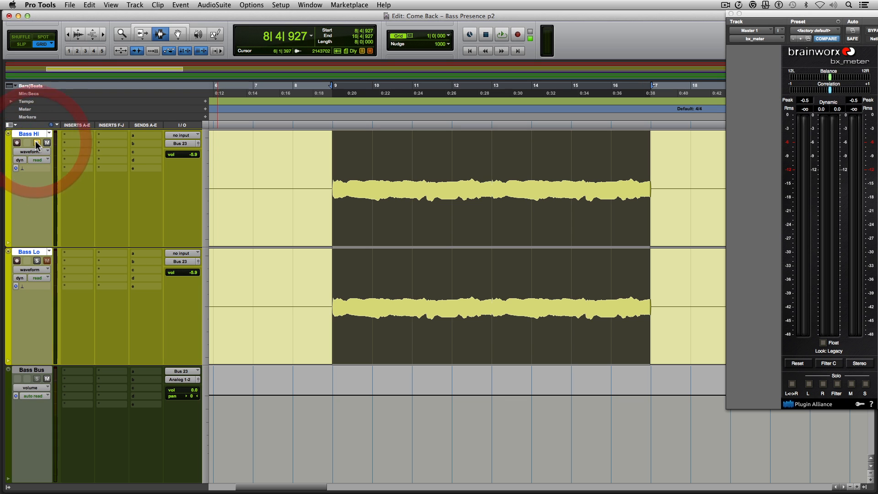
click(37, 143)
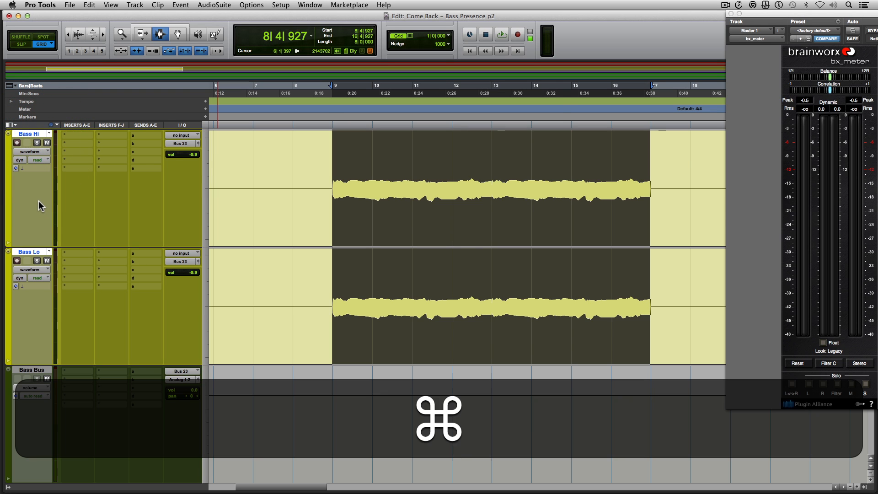
- Group the Bass Hi and Bass Lo tracks as an Edit and Mix group named "Bass Group"
key(super+g)
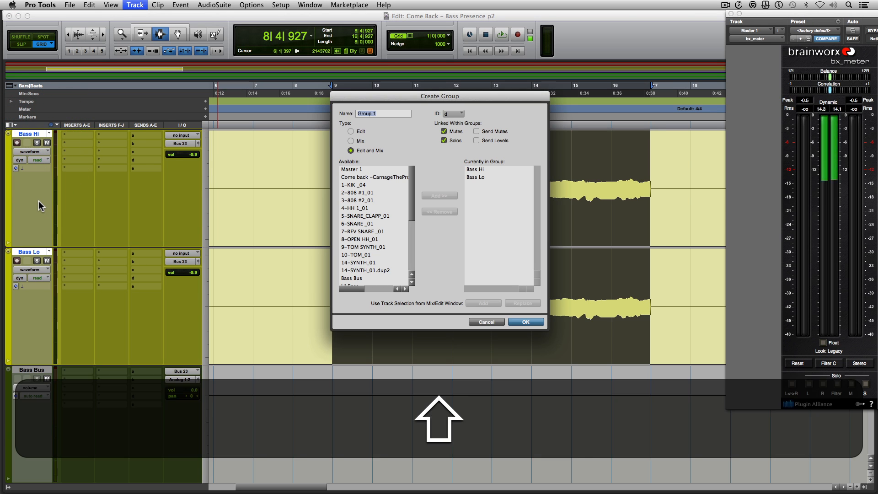
text(Bass Group)
key(Return)
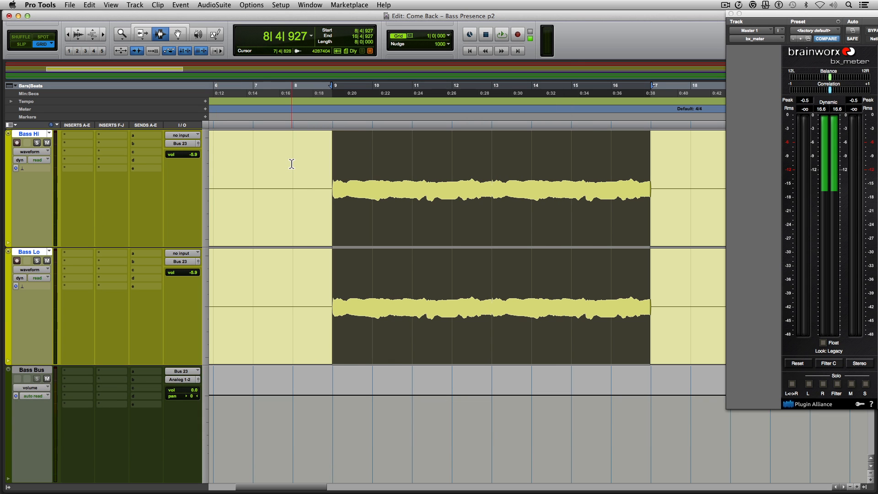
- Select bars 9 to 17 across the grouped bass tracks and save the session
click(290, 160)
drag(312, 161, 658, 165)
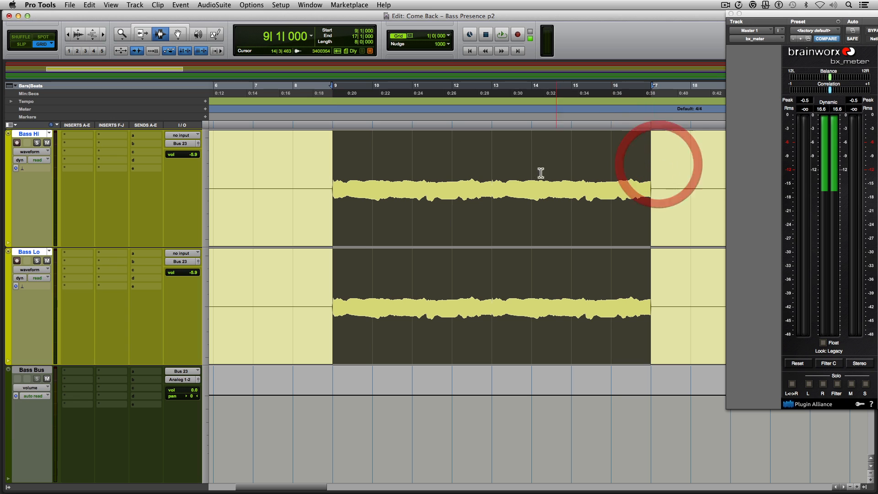
key(super+s)
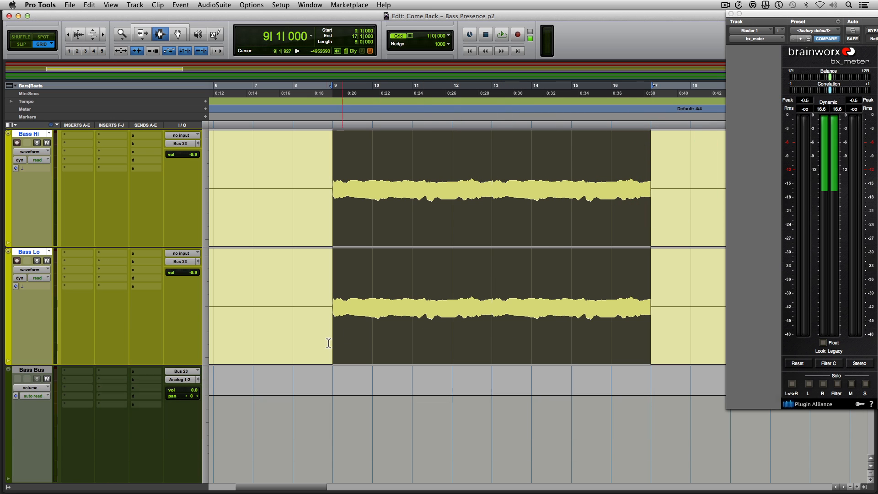
- Solo the grouped bass tracks and insert a FilterBank F202 EQ on both Bass Hi and Bass Lo
click(37, 142)
key(alt+shift)
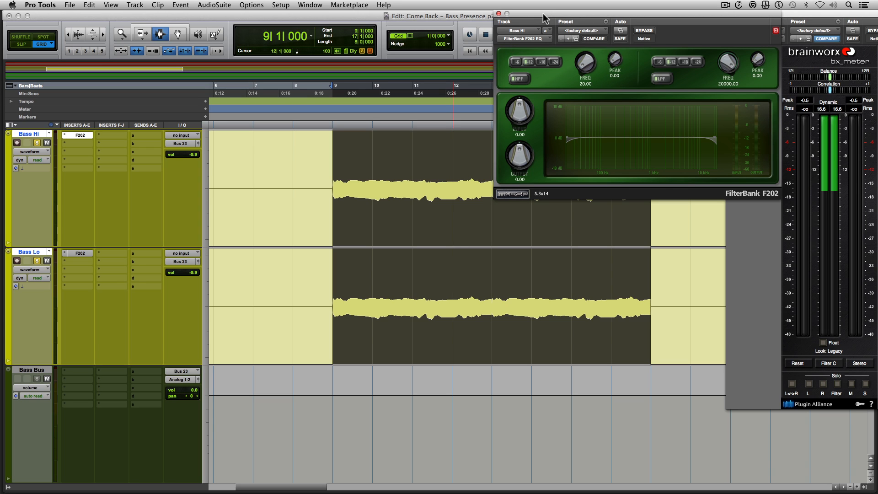
- Keep the Bass Hi F202 window open and place the Bass Lo F202 window beside it
mouse_move(543, 14)
mouse_down()
mouse_move(534, 15)
mouse_move(543, 11)
mouse_up()
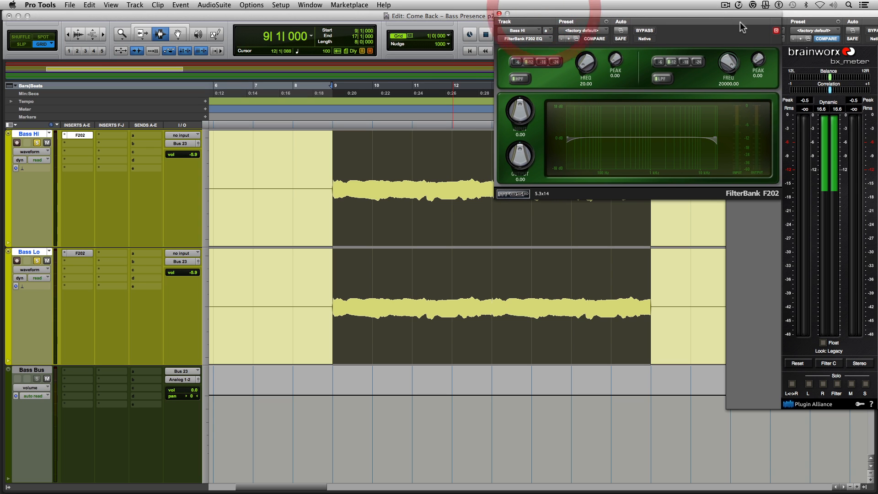
click(775, 31)
click(78, 253)
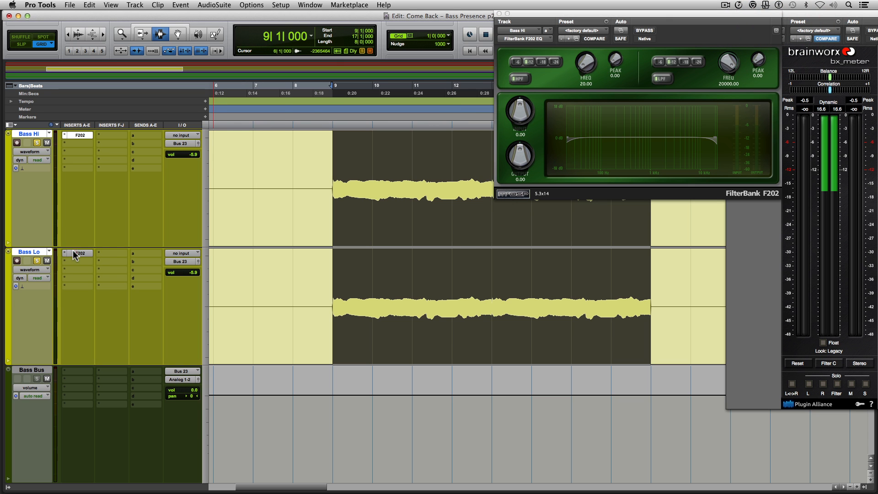
drag(541, 14, 253, 13)
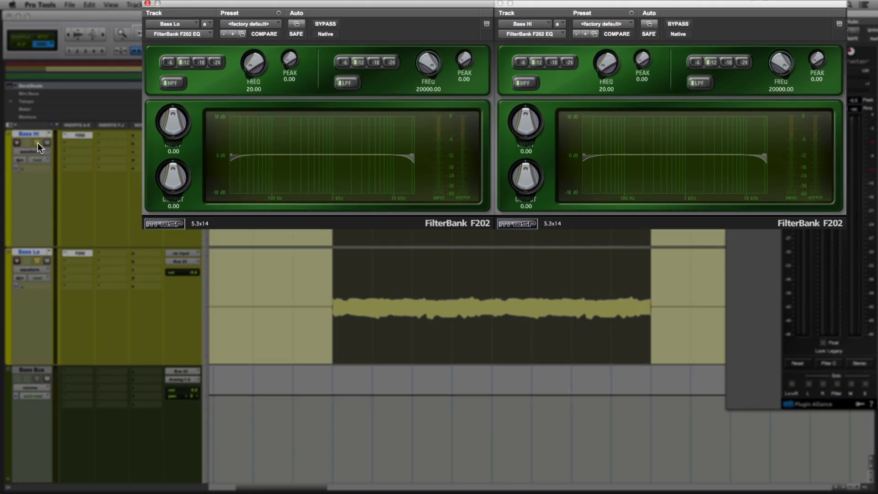
- With only Bass Lo soloed, turn off its F202 high-pass filter and set its low-pass frequency to 182.40 Hz during playback
click(38, 143)
click(36, 260)
drag(397, 14, 395, 91)
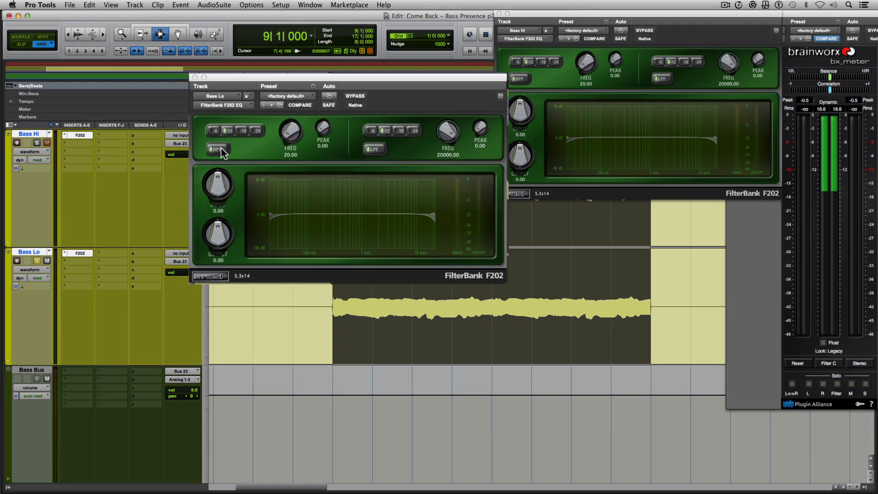
click(230, 152)
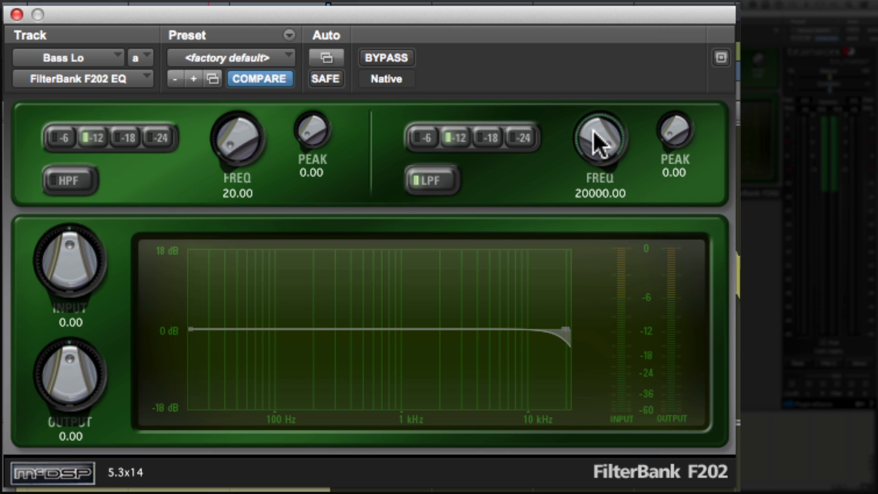
drag(593, 134, 593, 139)
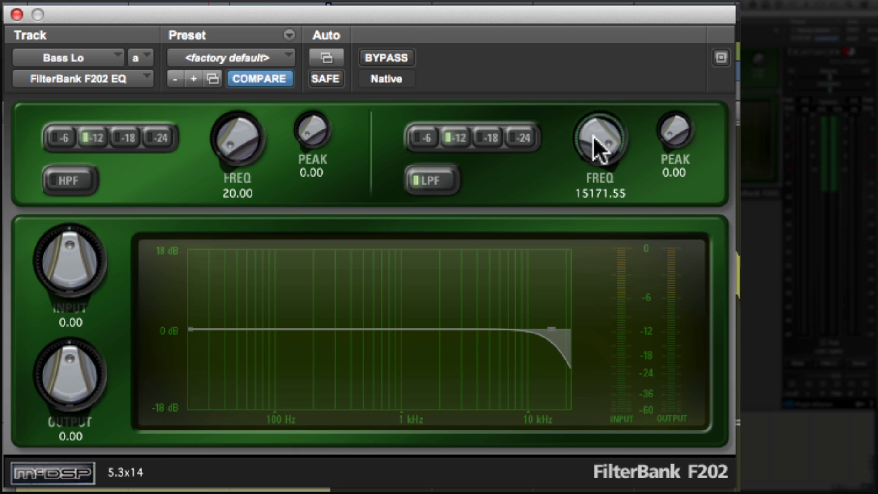
key(space)
click(593, 136)
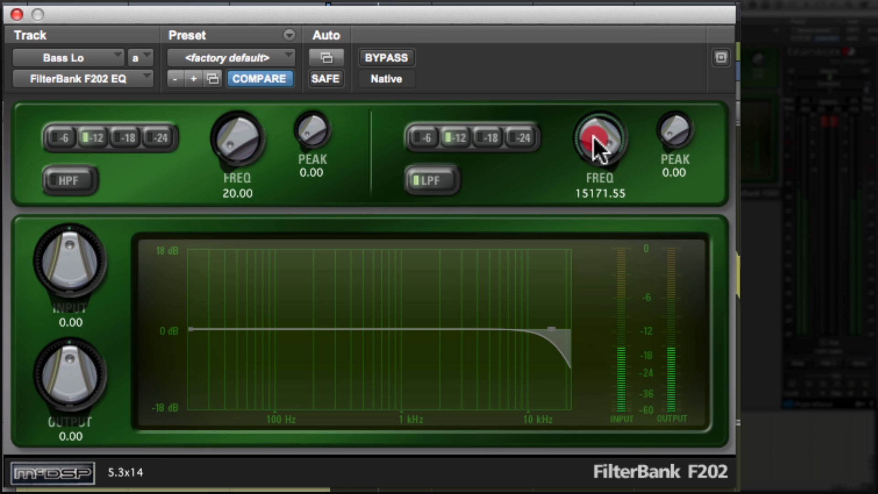
drag(593, 136, 582, 230)
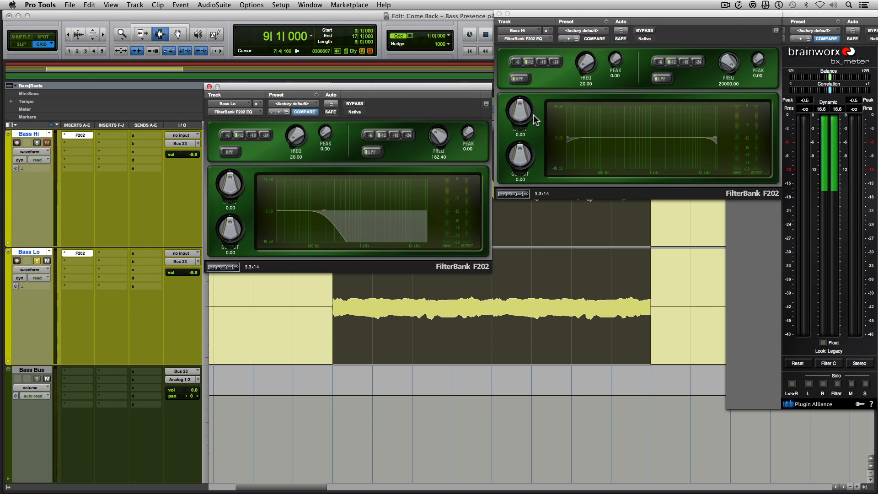
- With only Bass Hi soloed, turn off its F202 low-pass filter and set its high-pass frequency to 182.40 Hz during playback
drag(559, 15, 561, 87)
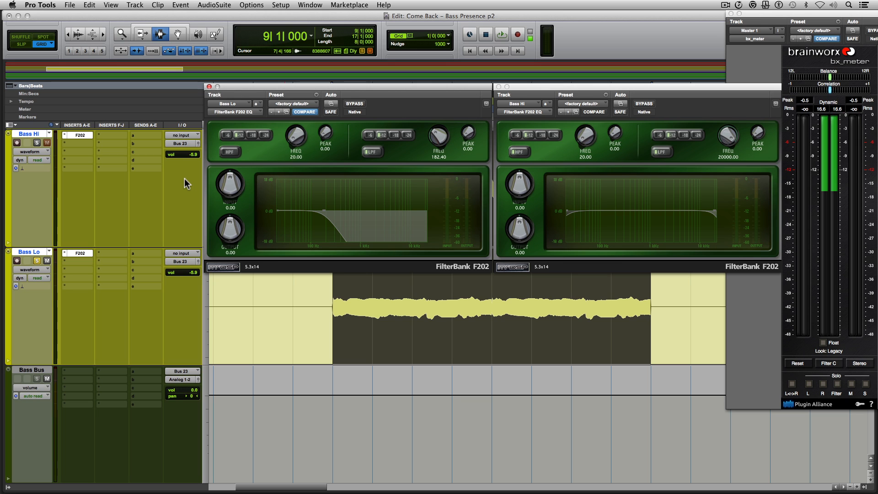
click(36, 142)
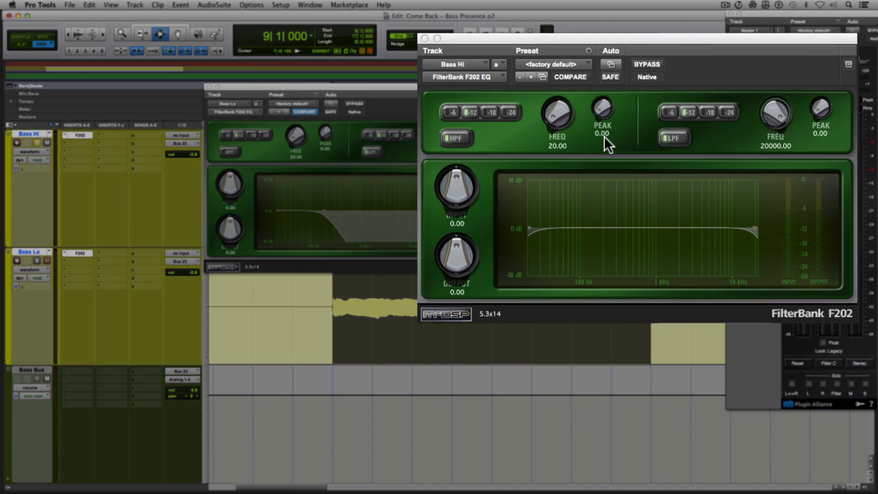
click(517, 150)
click(585, 160)
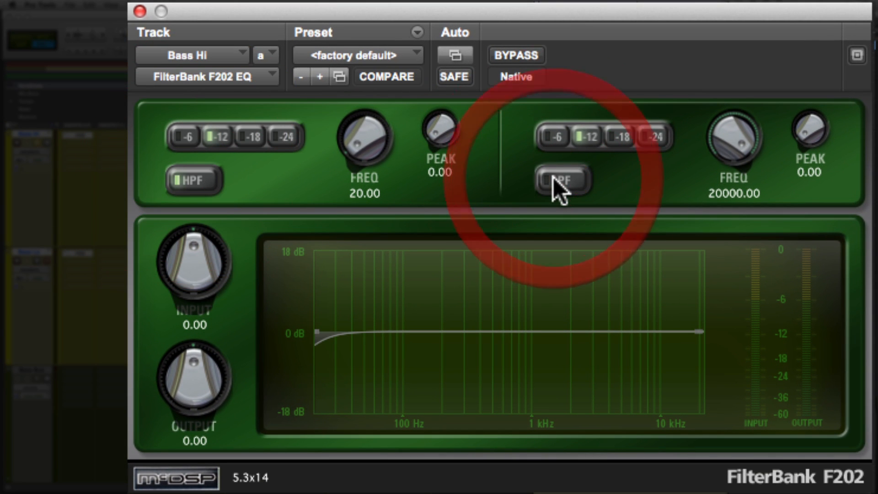
key(space)
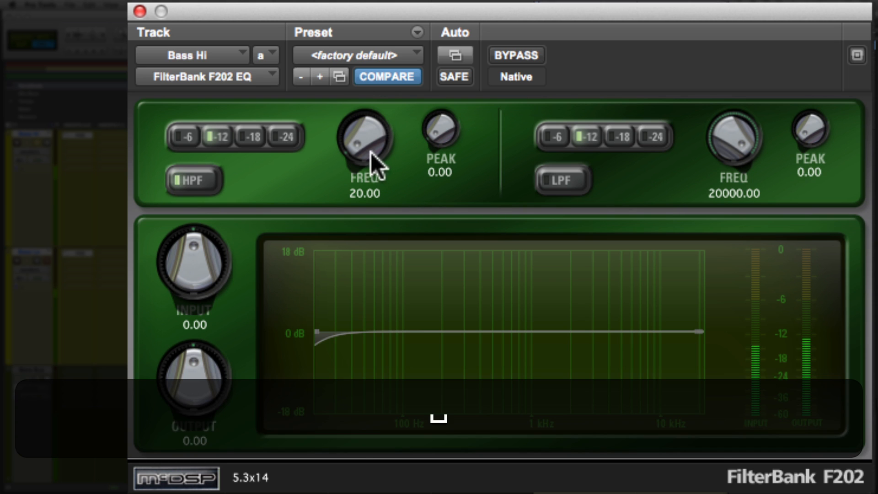
drag(371, 152, 355, 86)
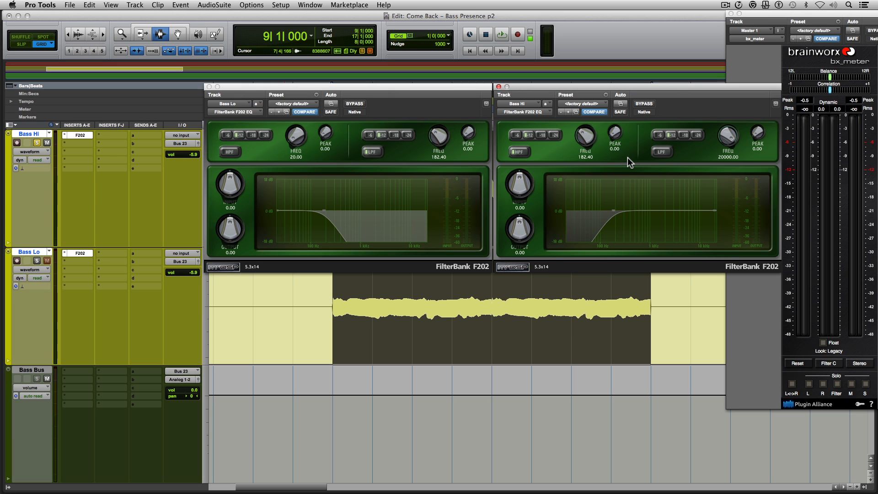
- Solo Bass Lo together with Bass Hi and compare the combined sound with both F202 EQs bypassed and active during playback
key(shift)
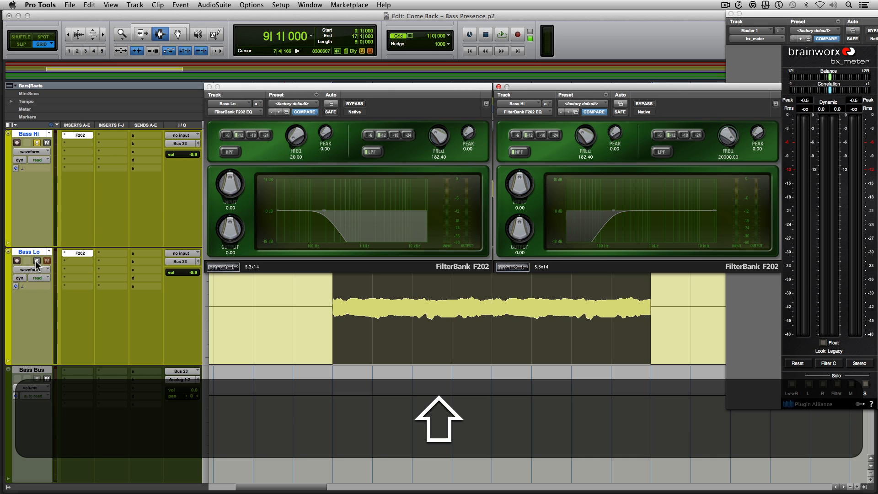
shift+click(37, 262)
key(shift+space)
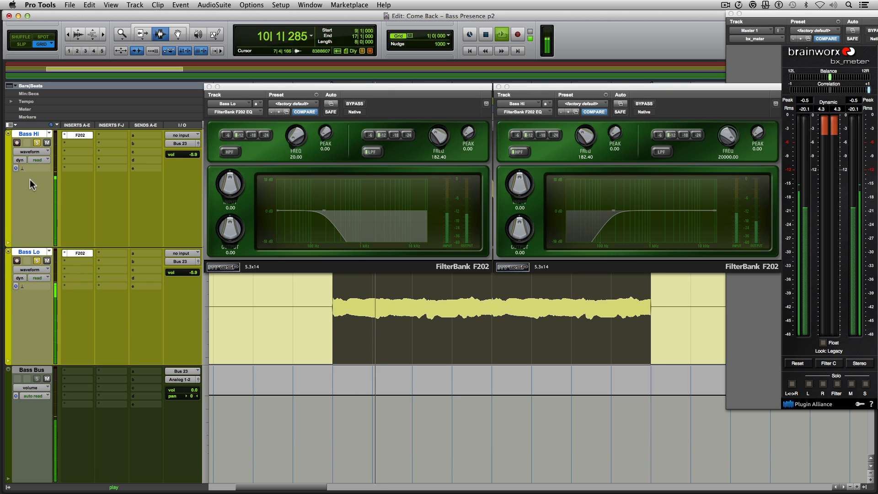
key(shift)
key(shift+a)
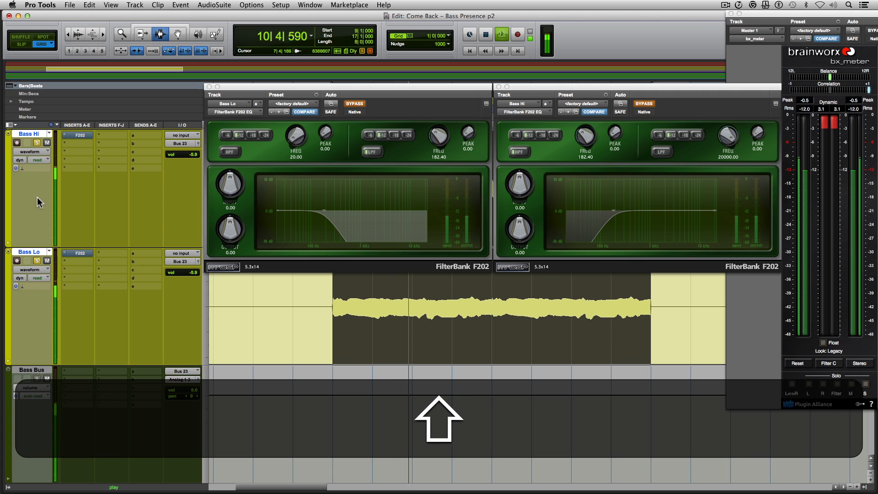
key(shift+a)
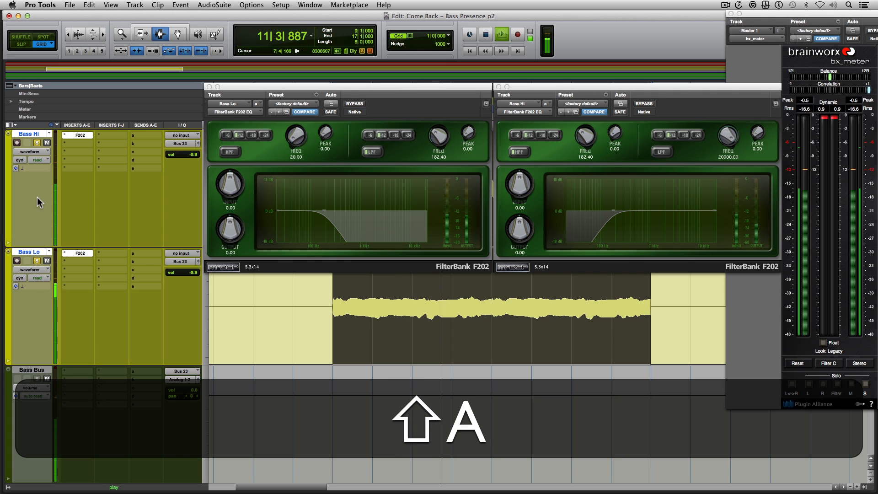
key(shift+space)
key(space)
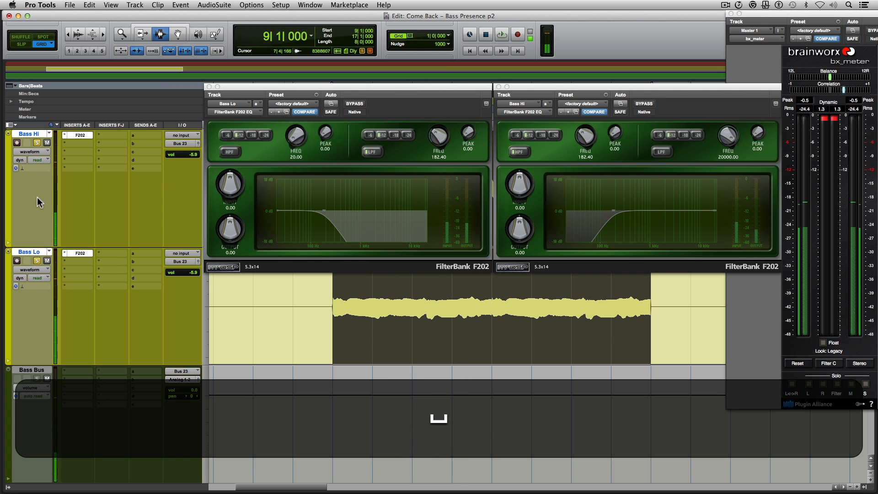
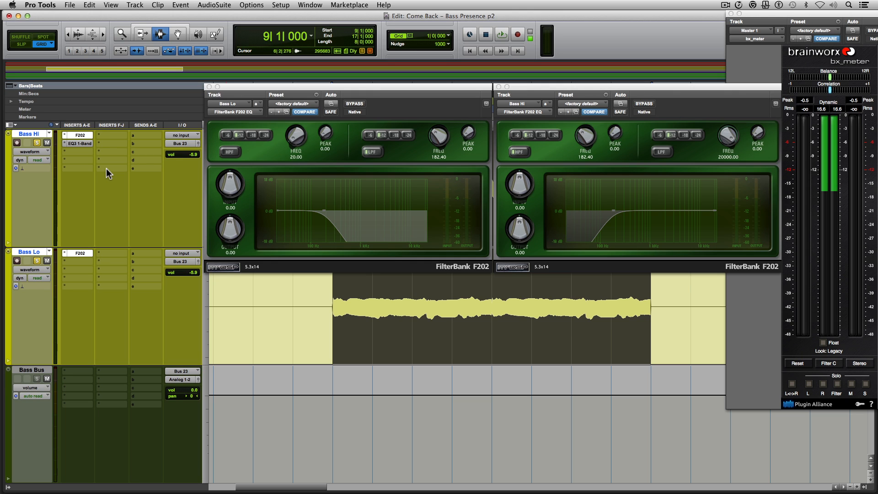
- Close both F202 windows and balance the bass tracks during playback, setting Bass Lo to -0.7 dB and Bass Hi to -10.6 dB
click(209, 86)
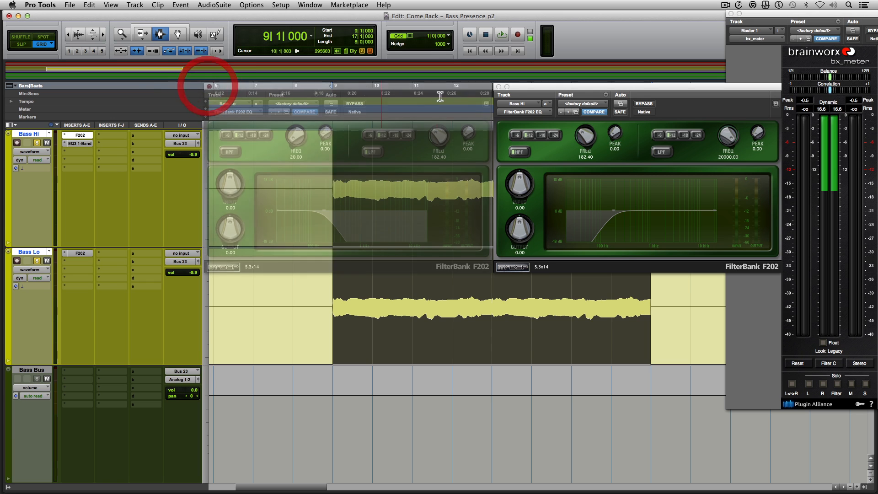
click(498, 86)
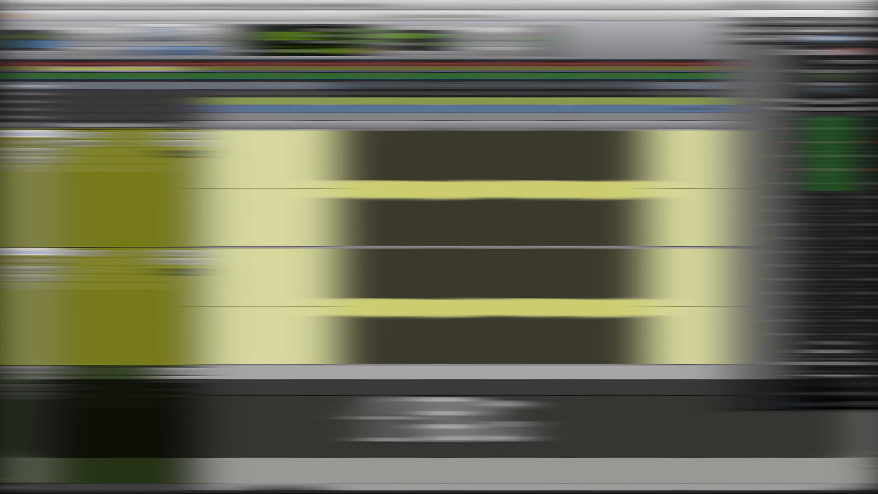
key(space)
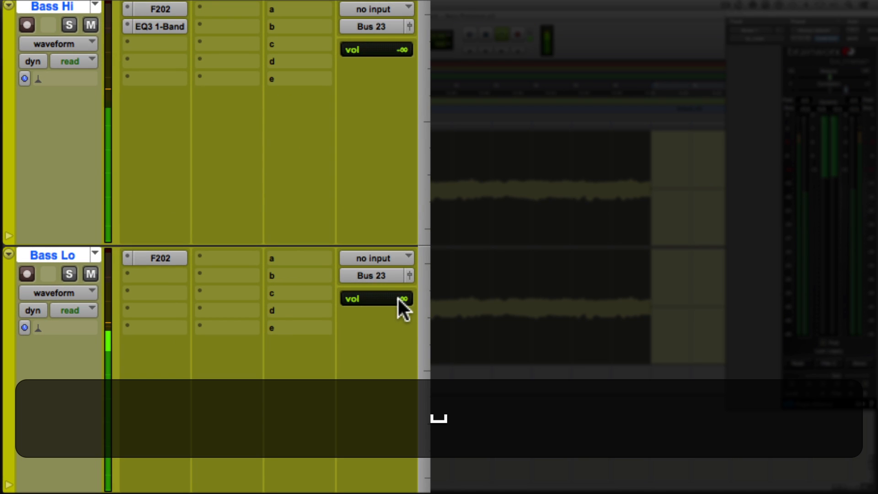
drag(397, 298, 402, 243)
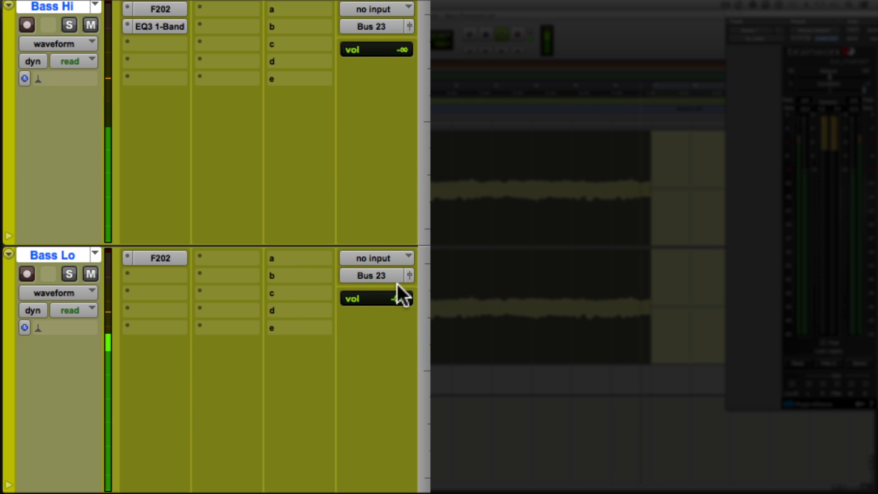
key(space)
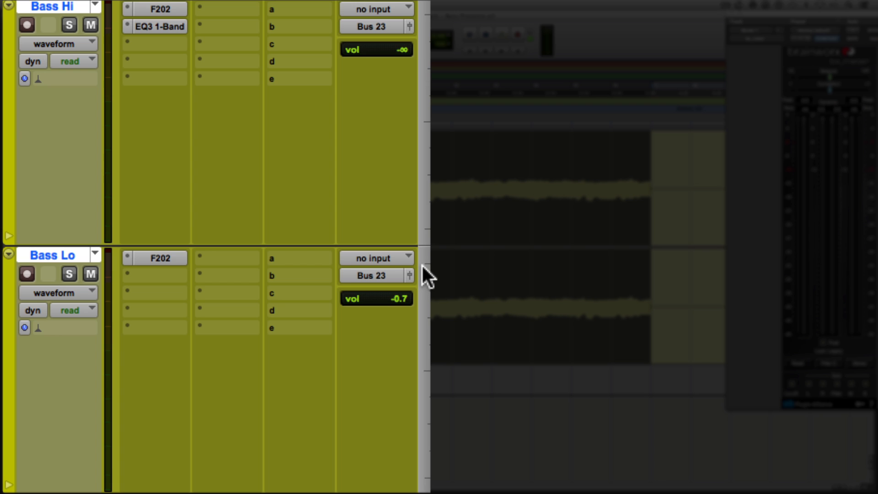
key(space)
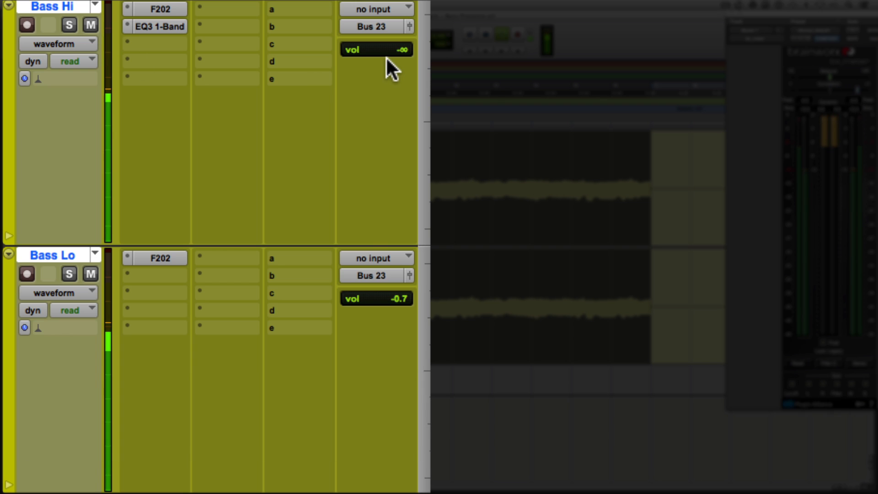
drag(396, 47, 394, 8)
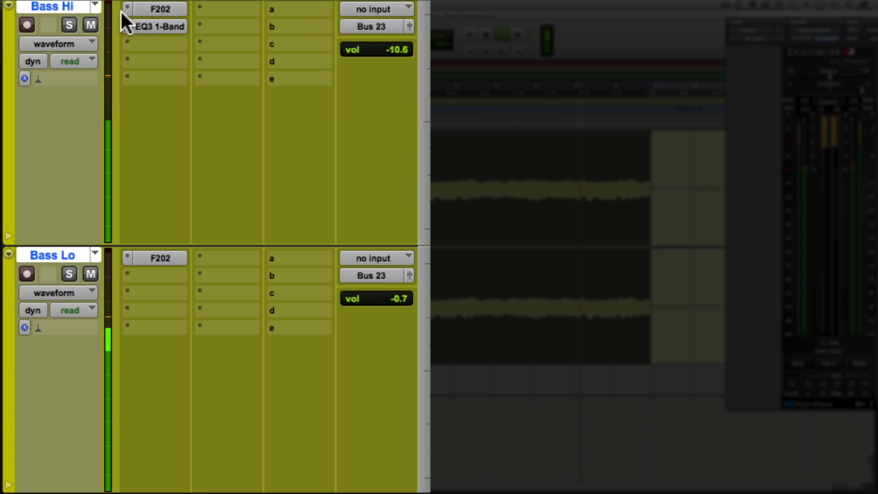
- Mute and unmute Bass Hi during playback to compare its contribution in the full mix
click(91, 23)
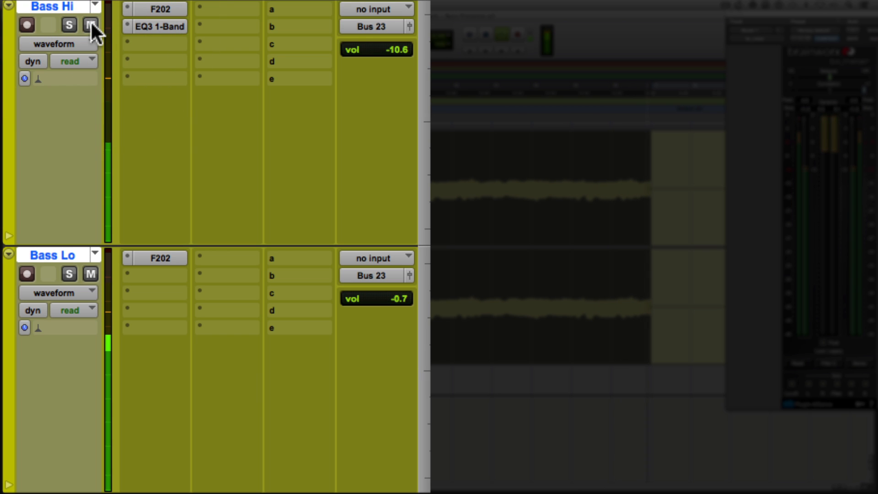
click(90, 24)
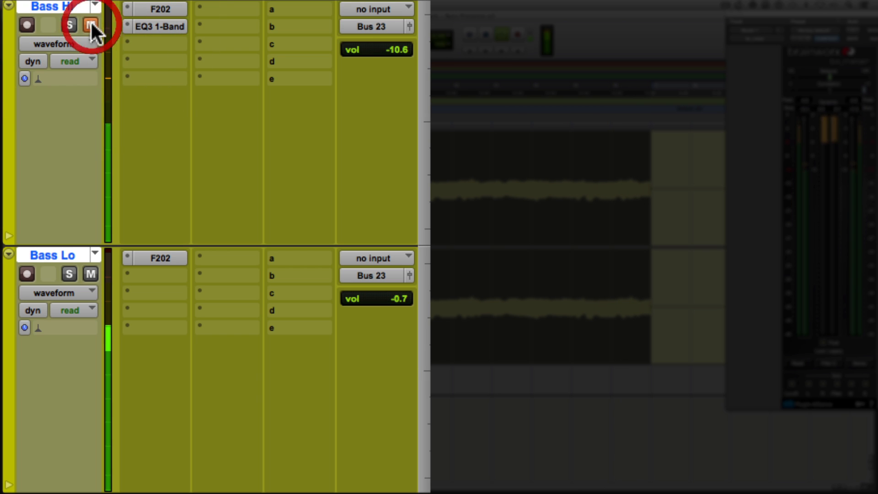
click(90, 23)
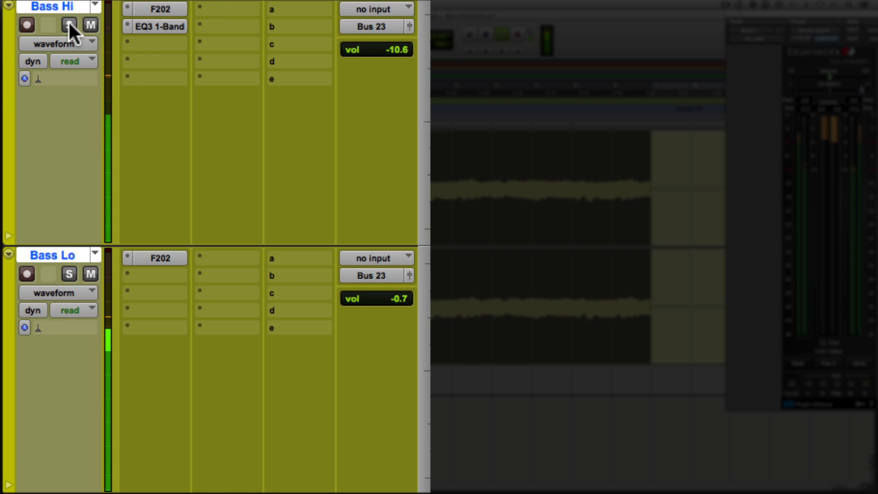
- Turn the track groups back on and compare the soloed bass tracks with Bass Hi muted and unmuted, clearing the solos when done
key(shift+super+g)
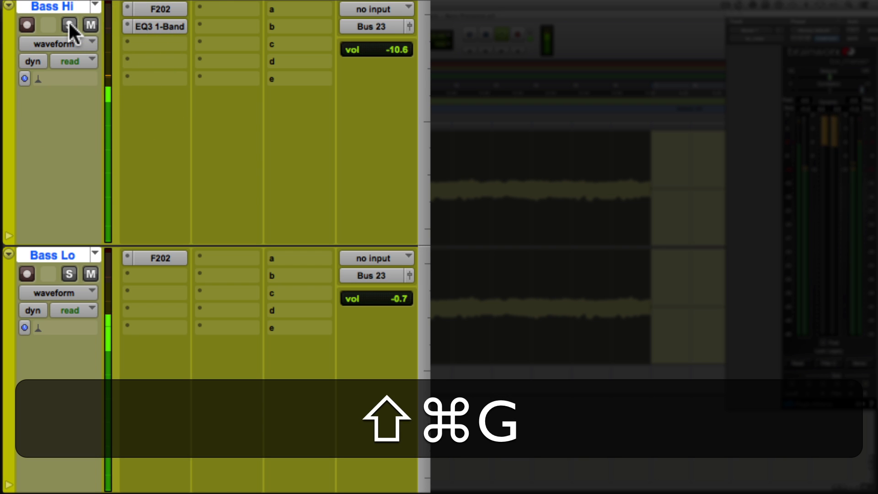
click(69, 24)
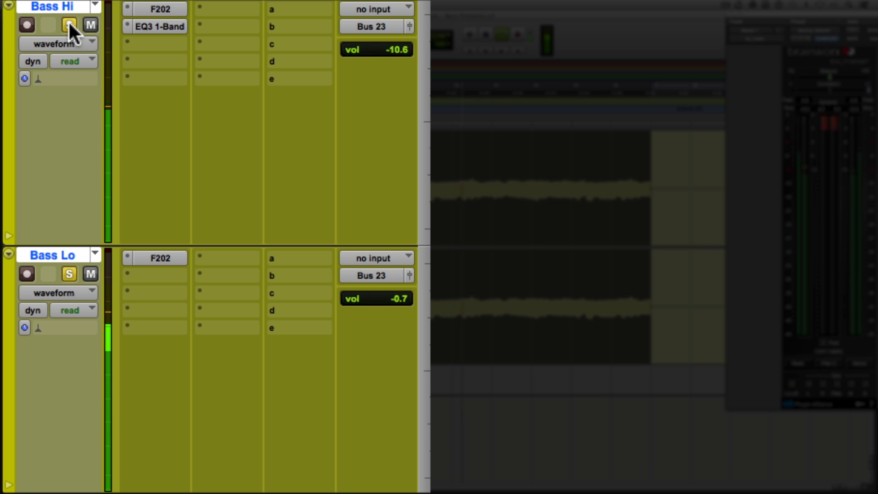
ctrl+click(91, 25)
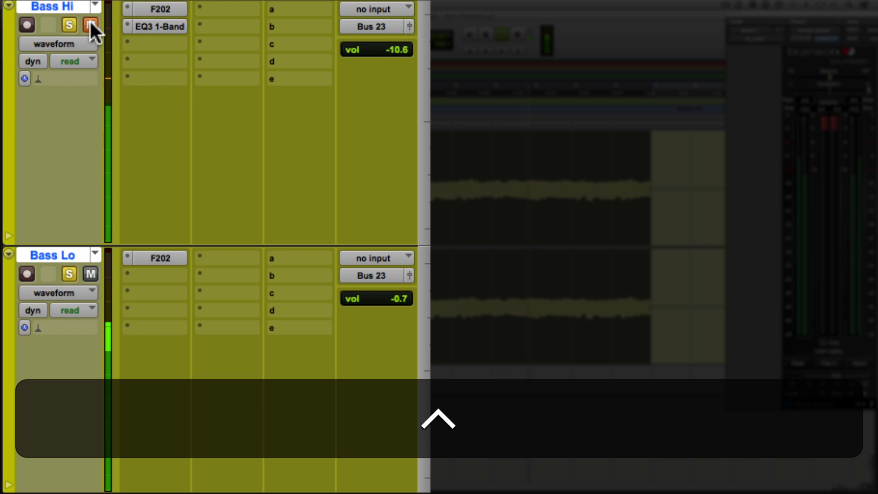
ctrl+click(91, 25)
alt+click(70, 25)
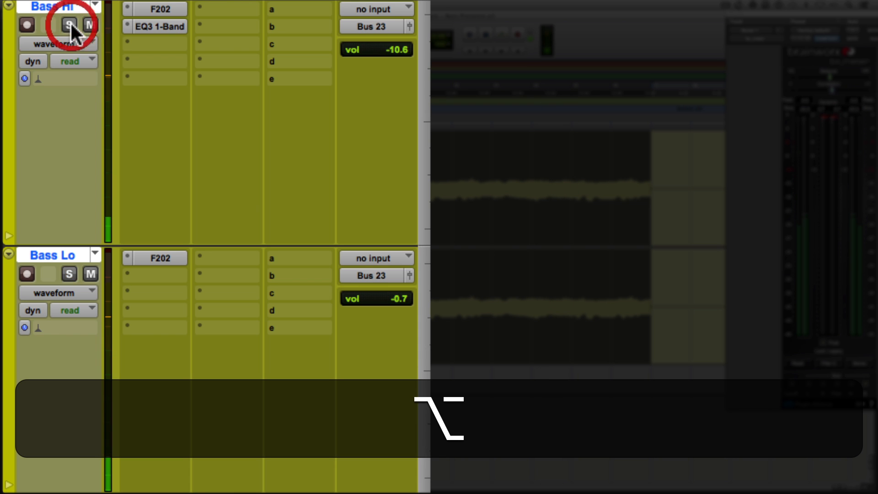
- Save the session and set the Bass Lo SPL Transient Designer to about 3 dB attack and -3 dB sustain during playback
key(alt+super+s)
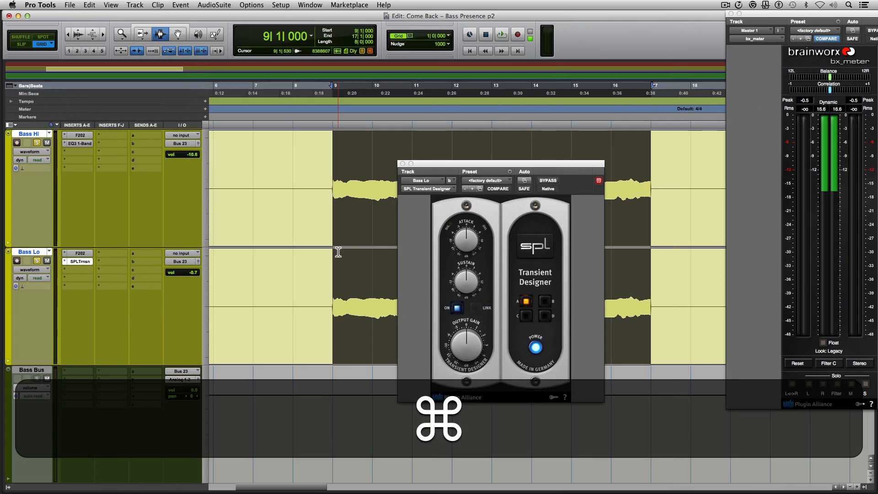
key(super+s)
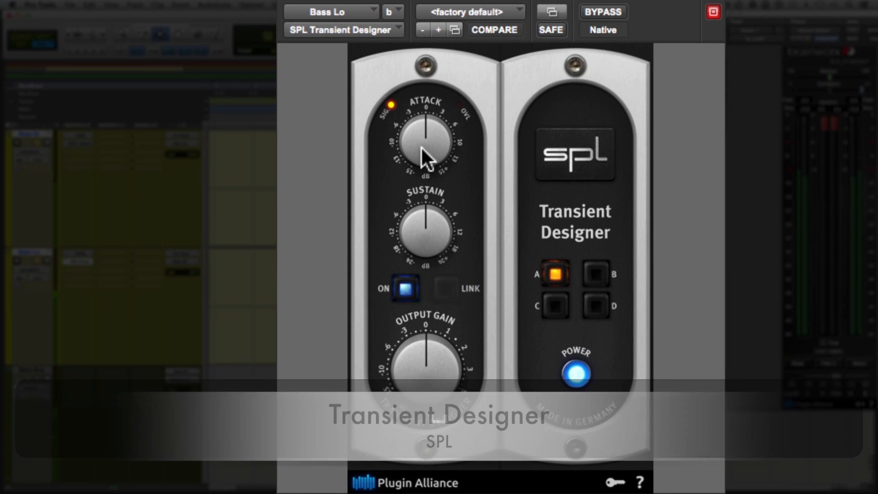
drag(421, 148, 423, 127)
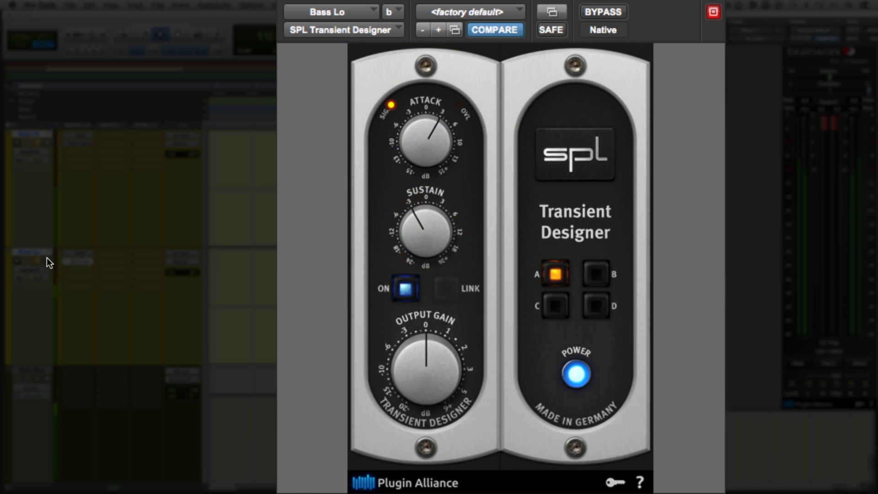
- Solo only Bass Lo and compare its sound with the Transient Designer bypassed and active
click(35, 259)
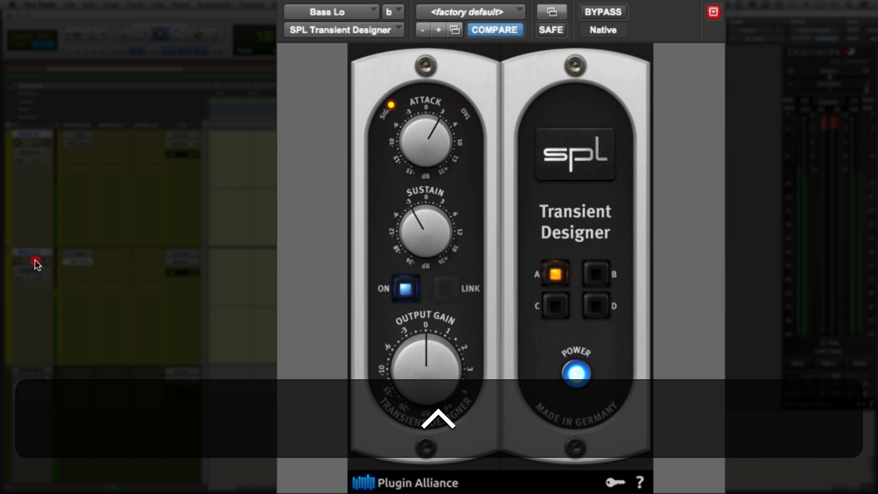
super+click(74, 262)
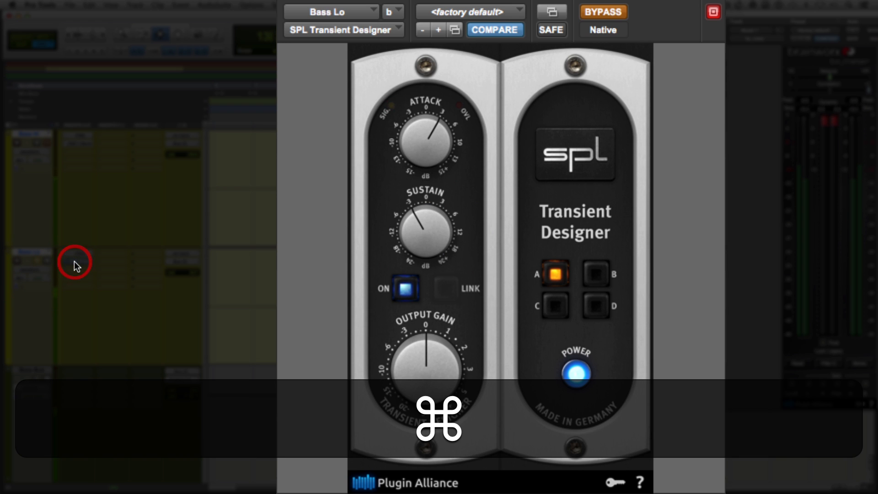
super+click(74, 261)
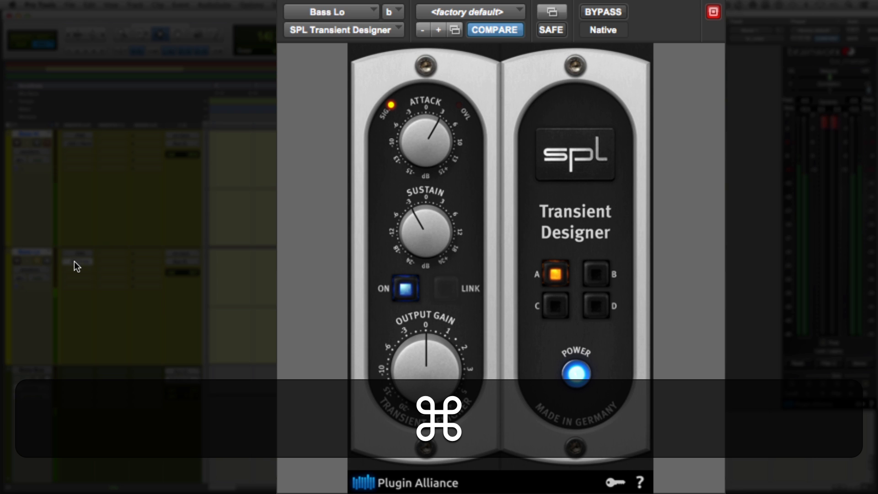
super+click(74, 262)
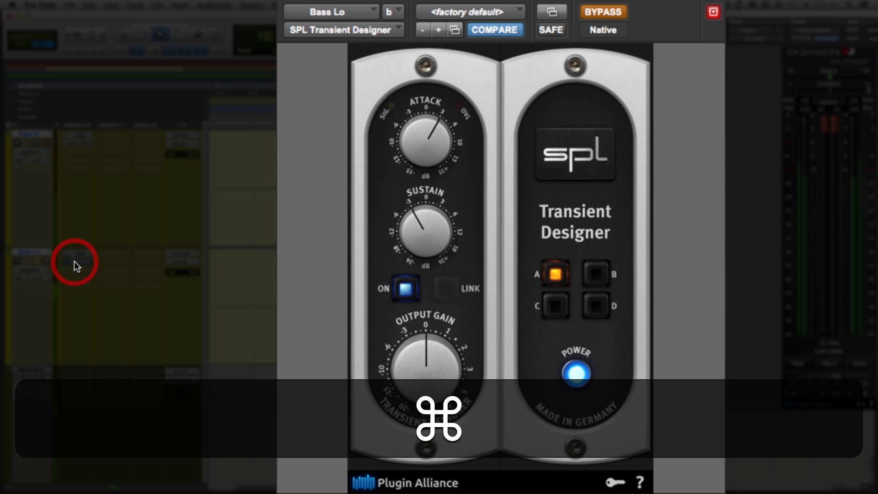
super+click(74, 264)
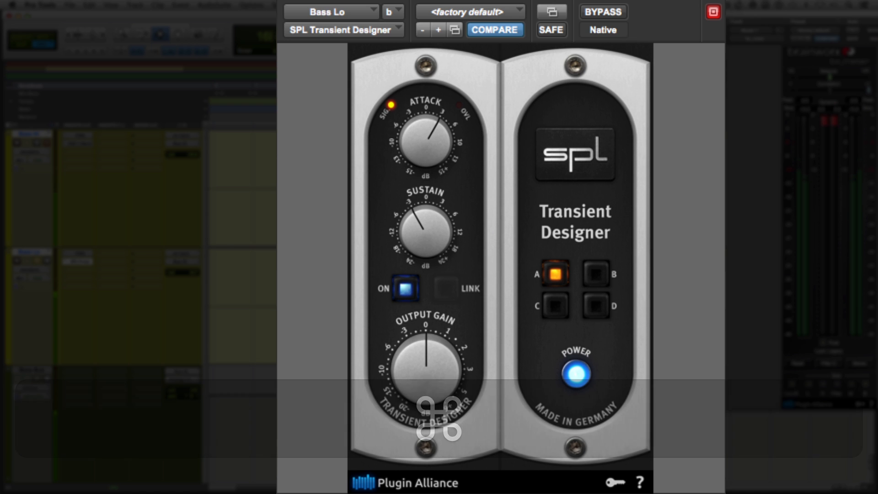
- Set the Transient Designer's attack to about 4.5 dB and sustain to about -5 dB, checking the result against bypass
click(425, 148)
drag(426, 149, 426, 142)
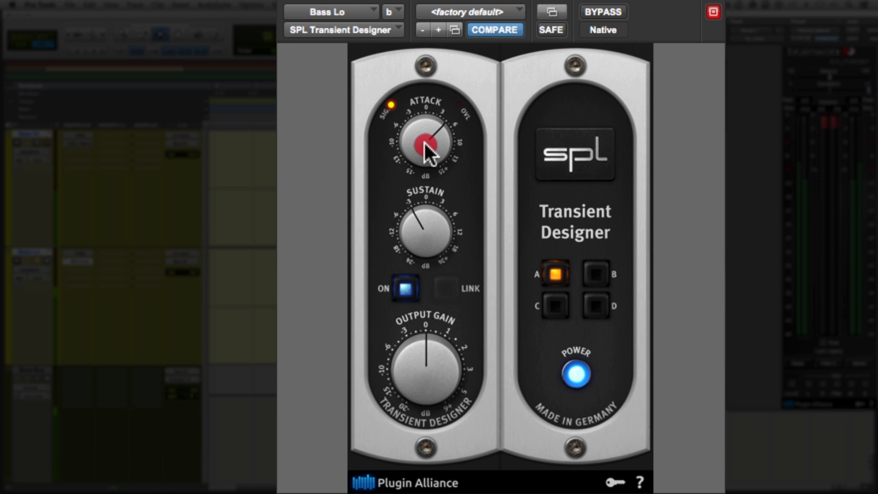
drag(427, 219, 427, 228)
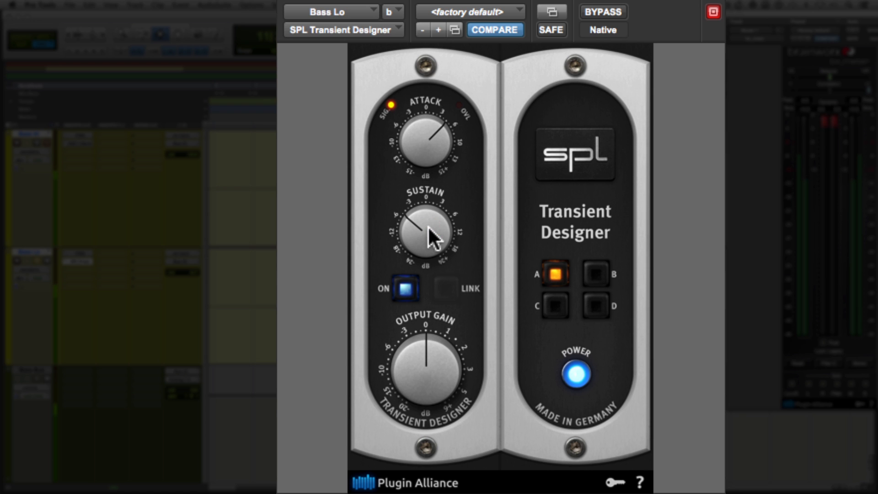
click(414, 238)
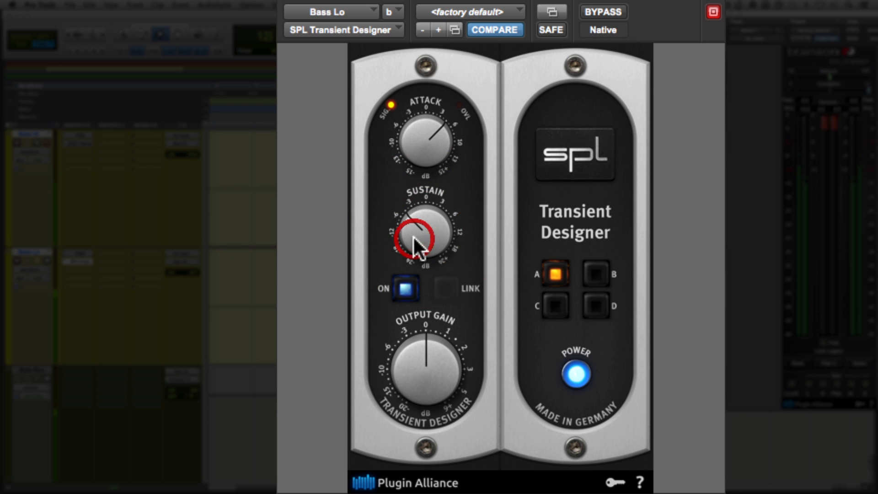
super+click(86, 261)
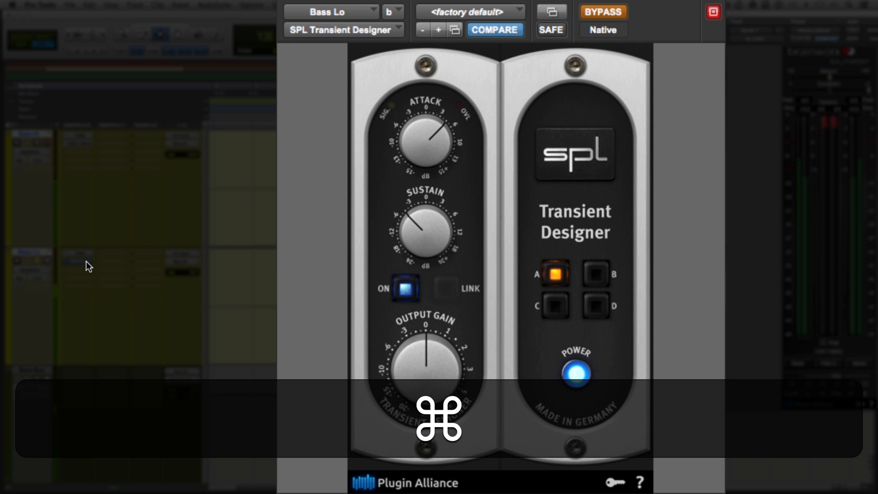
super+click(86, 262)
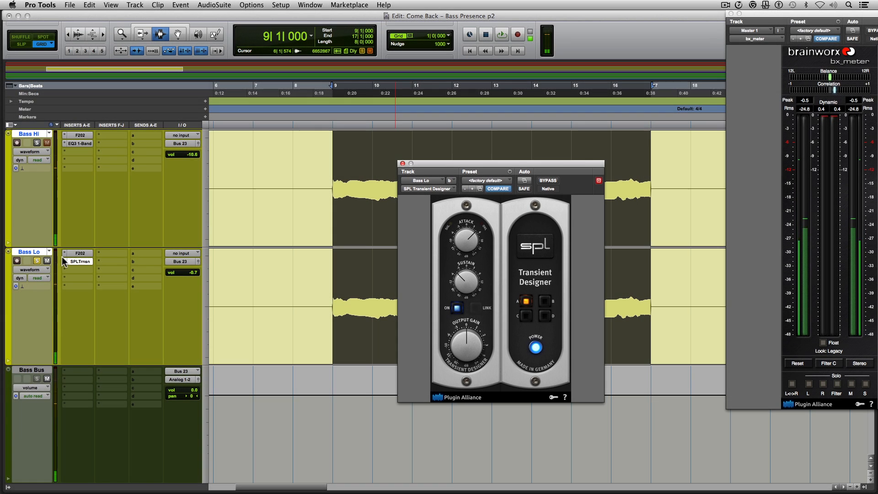
- Solo Bass Hi instead of Bass Lo and set its AIR Lo-Fi distortion clip to 21.2 dB during playback
click(39, 260)
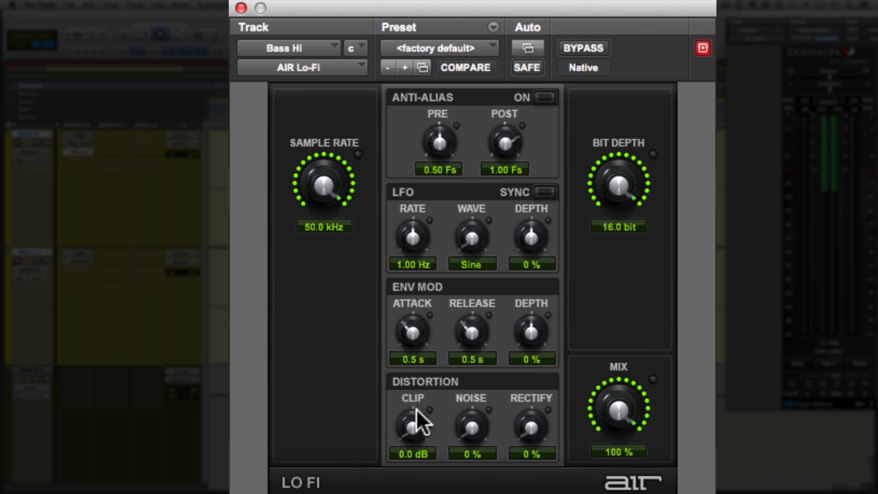
click(35, 142)
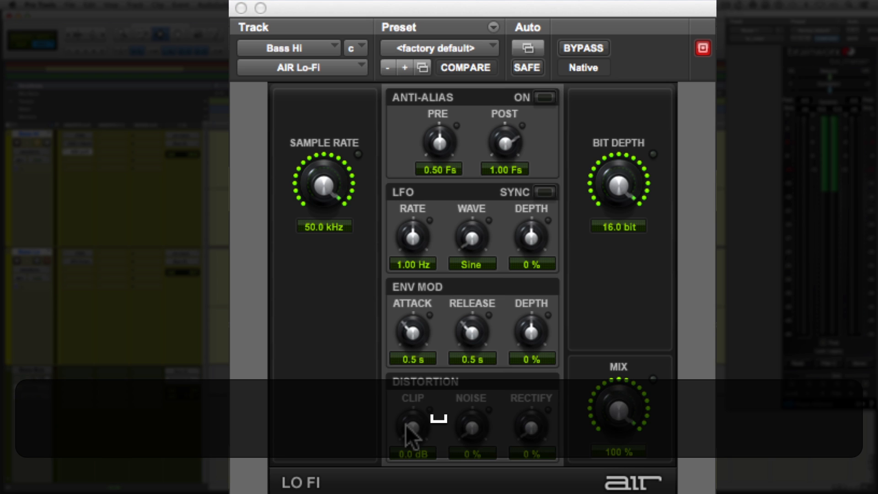
drag(405, 425, 397, 304)
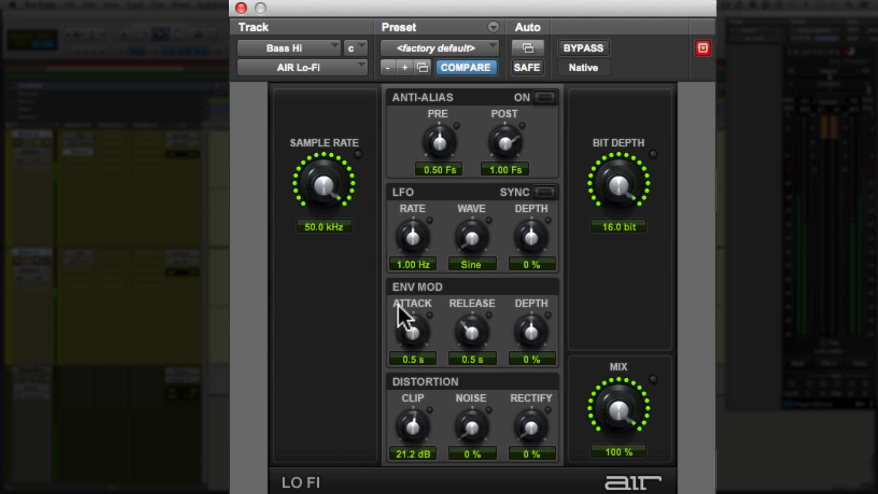
key(space)
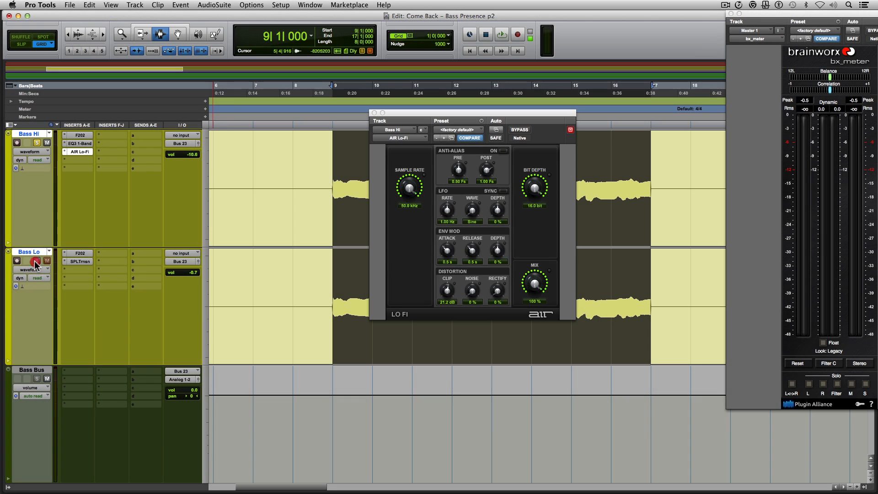
- Solo Bass Lo together with Bass Hi and listen to the two bands combined
click(35, 261)
key(space)
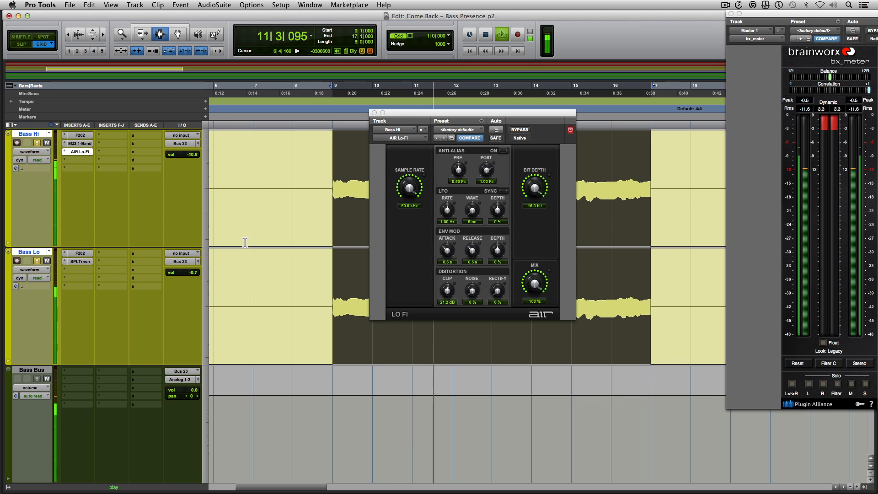
key(space)
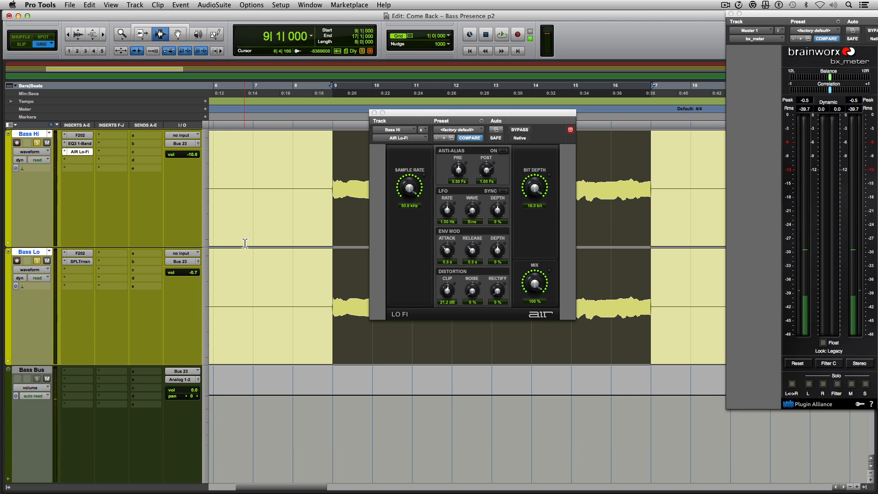
- Clear the bass solos, save the session and play the full mix, closing the AIR Lo-Fi window when done
alt+super+click(37, 260)
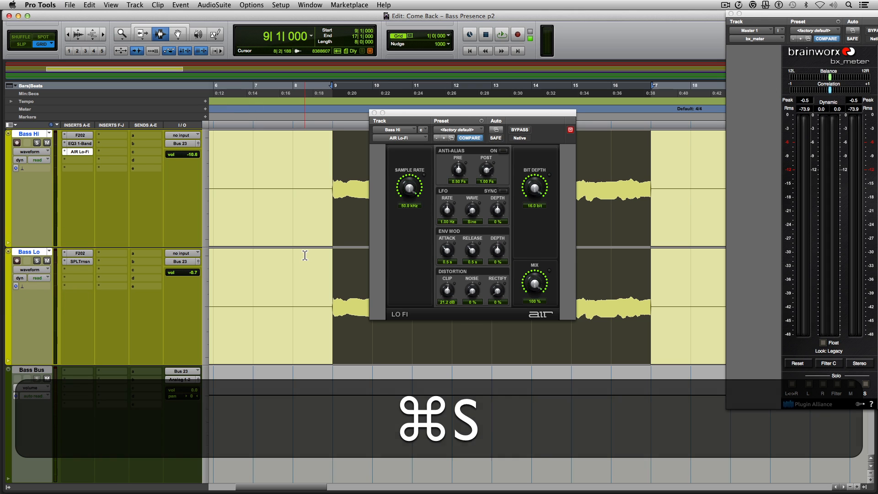
key(space)
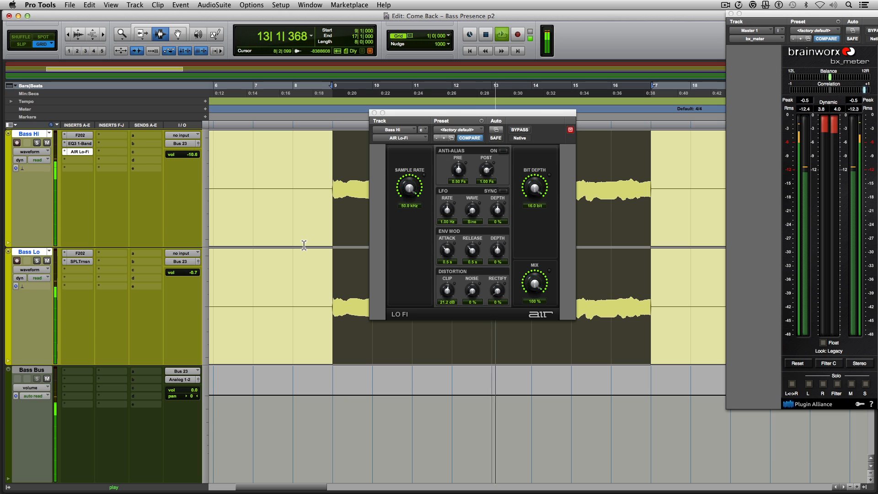
key(space)
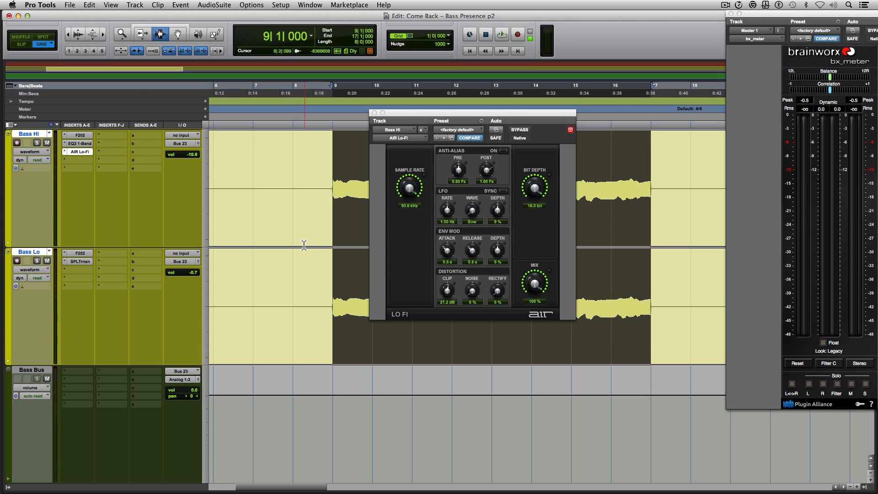
click(374, 112)
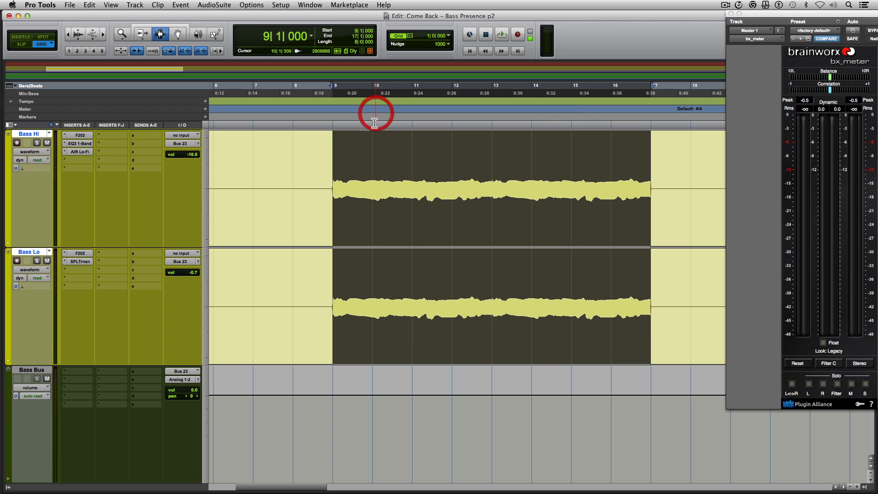
- Lower the Bass Bus volume to -2.6 dB while the full mix plays
key(space)
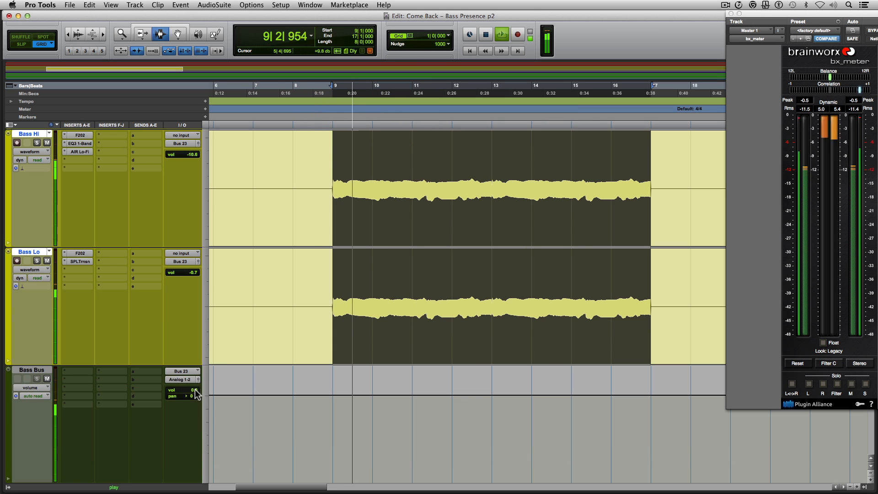
click(195, 390)
drag(195, 390, 196, 396)
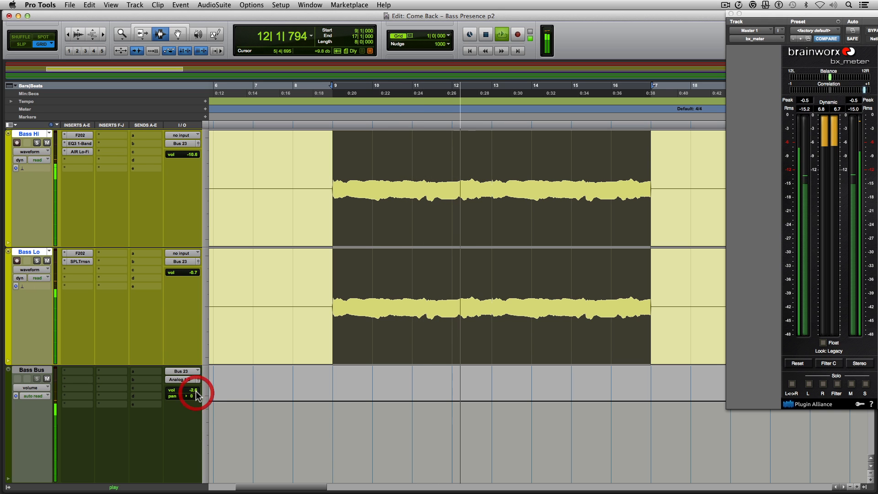
- Compare Bass Hi and Bass Lo with their inserts bypassed and active, saving the session and stopping playback when done
alt+click(30, 134)
alt+shift+click(30, 134)
shift+click(30, 253)
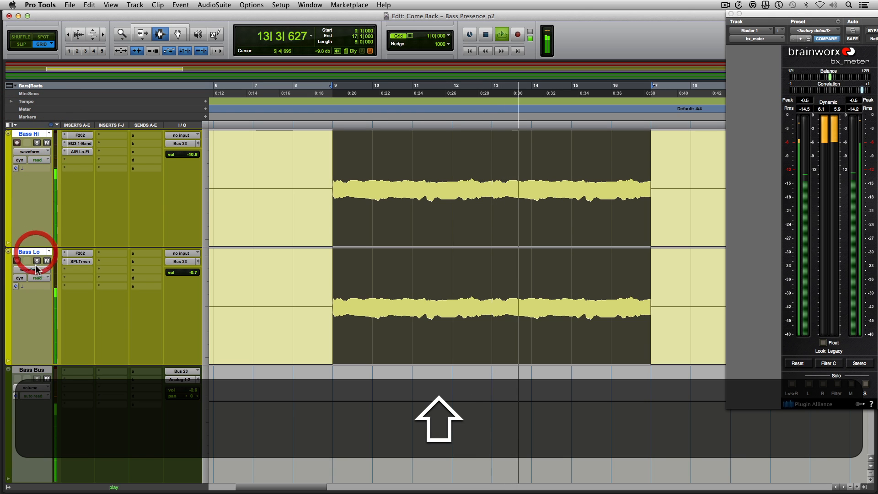
key(shift+a)
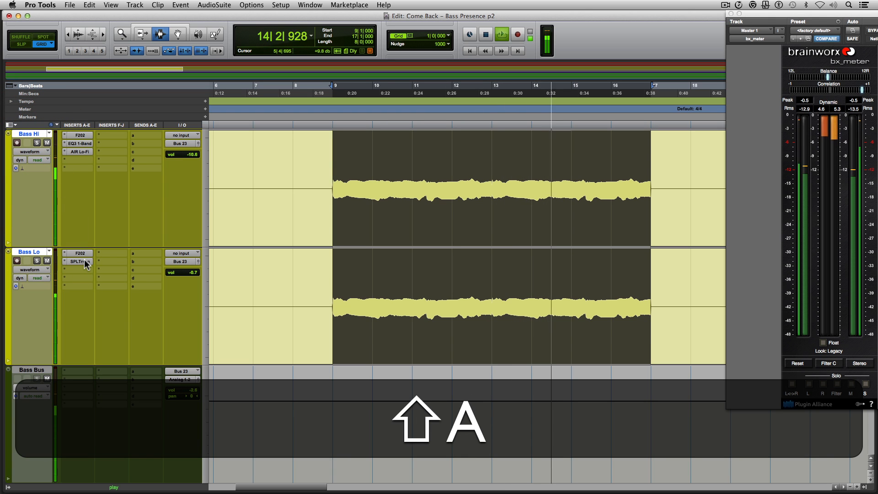
key(super+s)
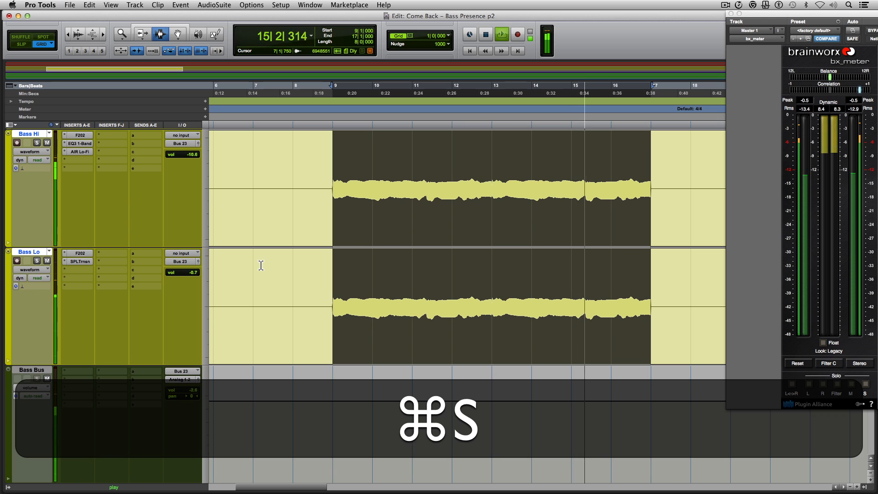
key(space)
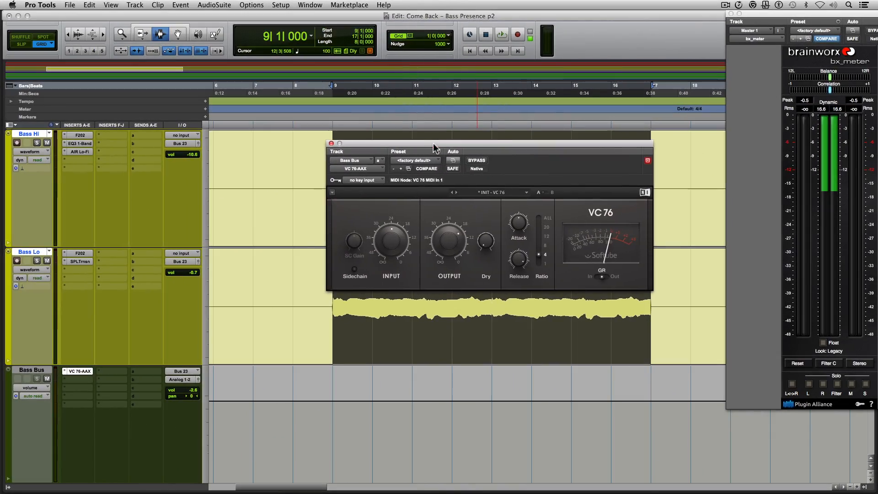
- Set the attack of the VC 76 on Bass Bus to 7.0 and turn its release up to maximum
drag(433, 144, 436, 143)
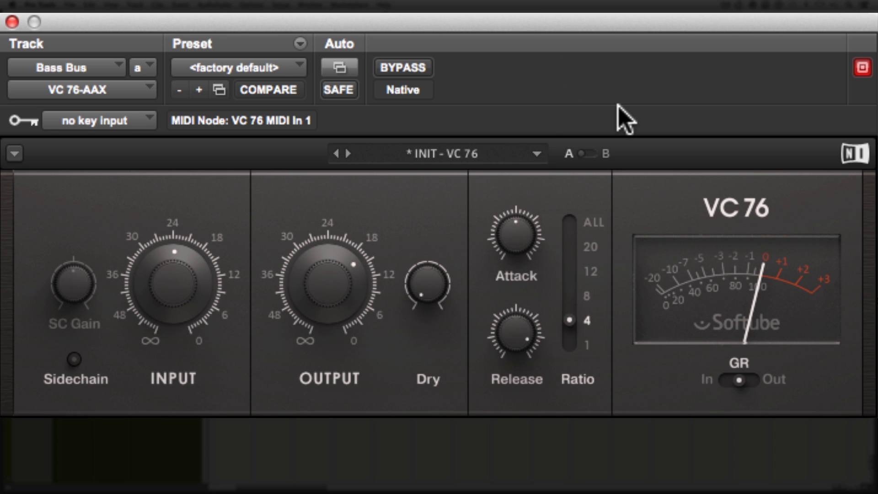
click(520, 249)
drag(515, 241, 515, 195)
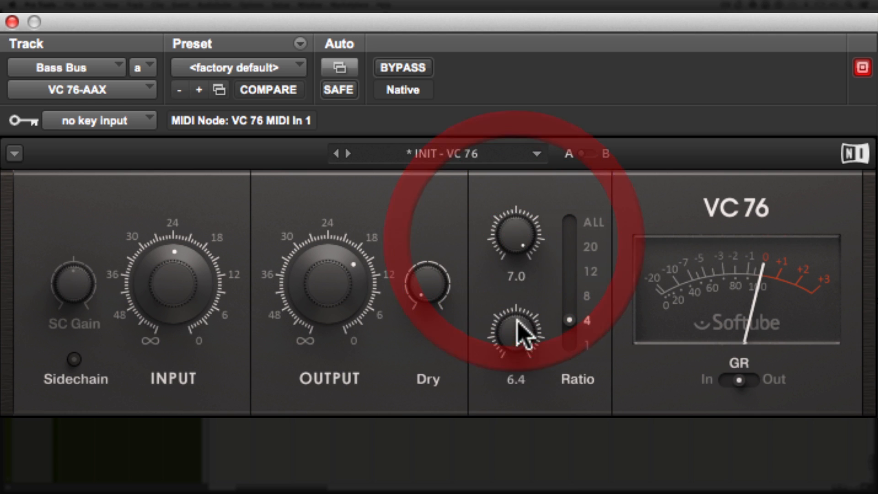
drag(517, 343, 517, 323)
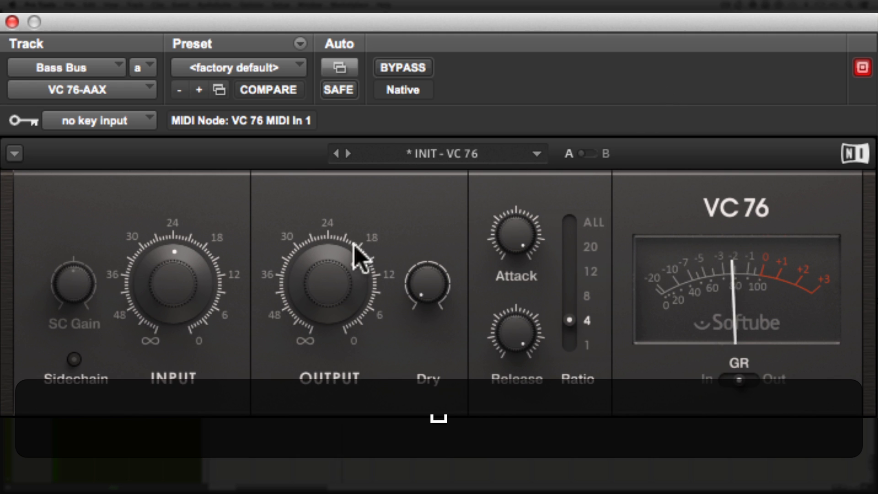
- Set the VC 76 input to 22.0 during playback for more gain reduction on Bass Bus
mouse_move(314, 294)
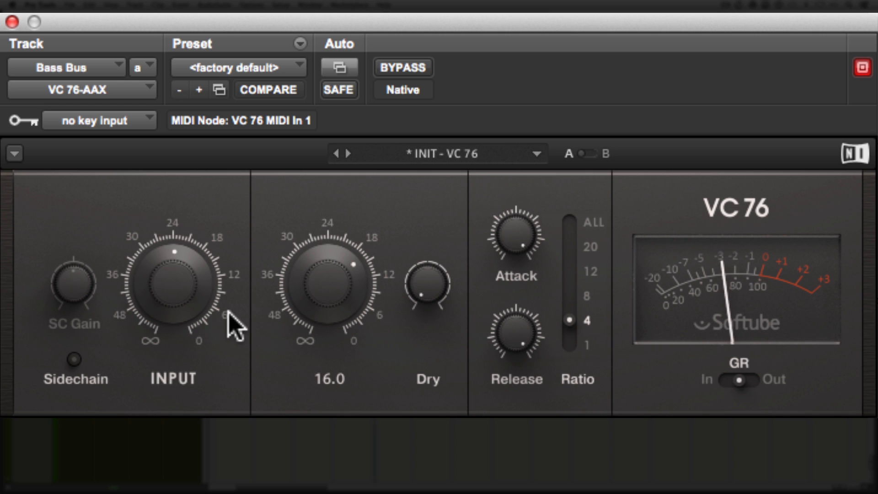
mouse_move(158, 295)
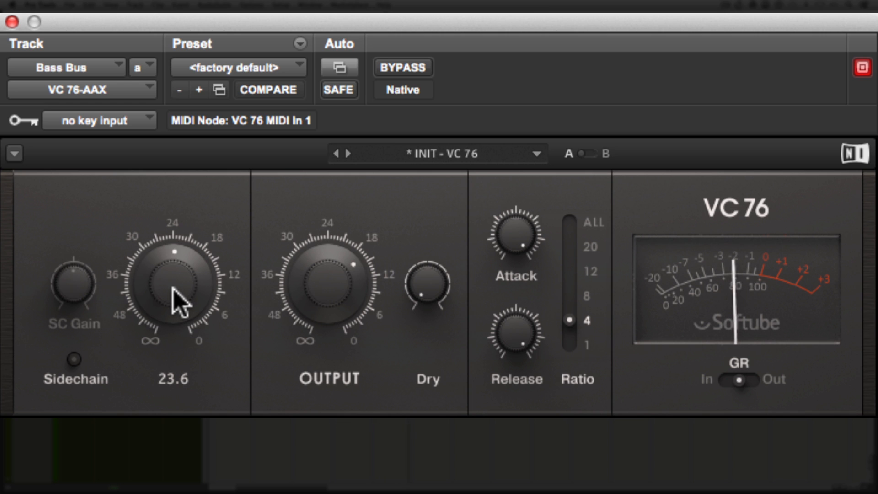
click(174, 290)
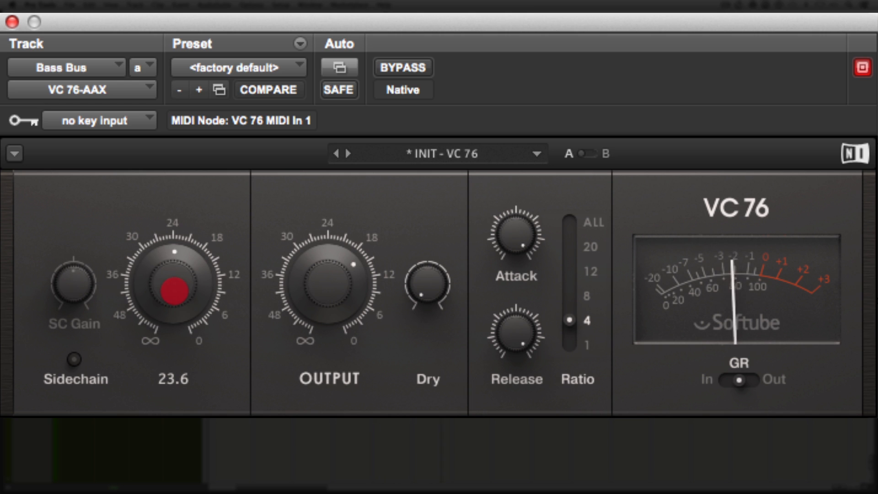
mouse_move(174, 291)
mouse_down()
mouse_move(175, 307)
mouse_move(175, 284)
mouse_up()
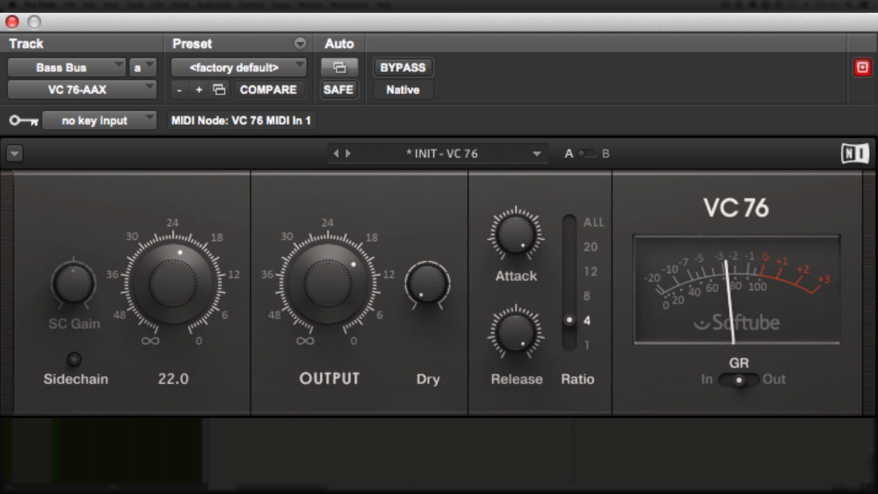
click(176, 289)
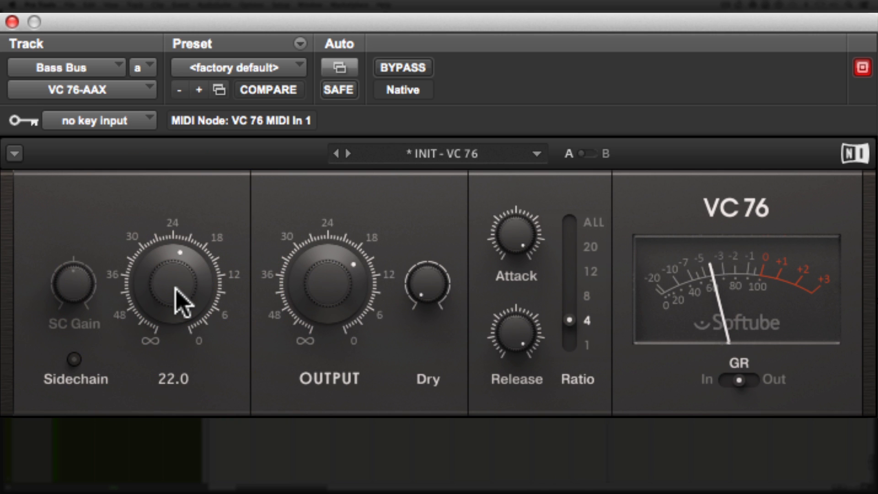
- Set the VC 76 output to 20.8, matching the level by comparing the compressor bypassed and active
mouse_move(314, 280)
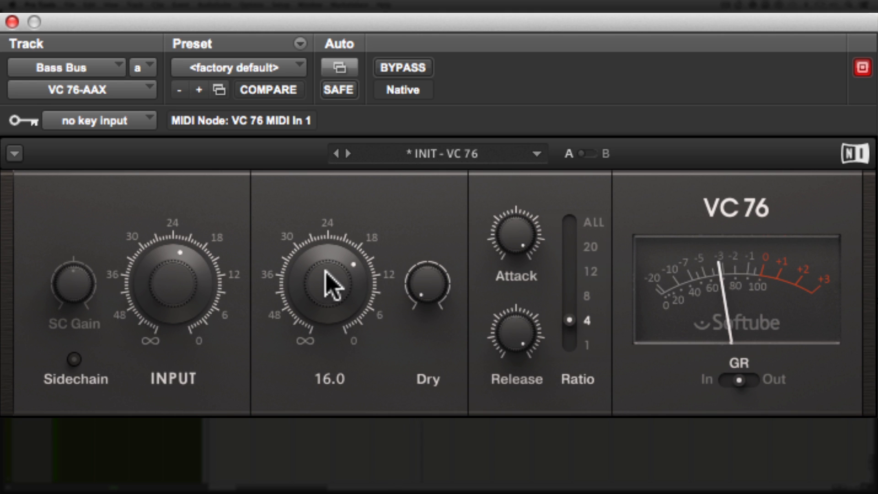
click(326, 273)
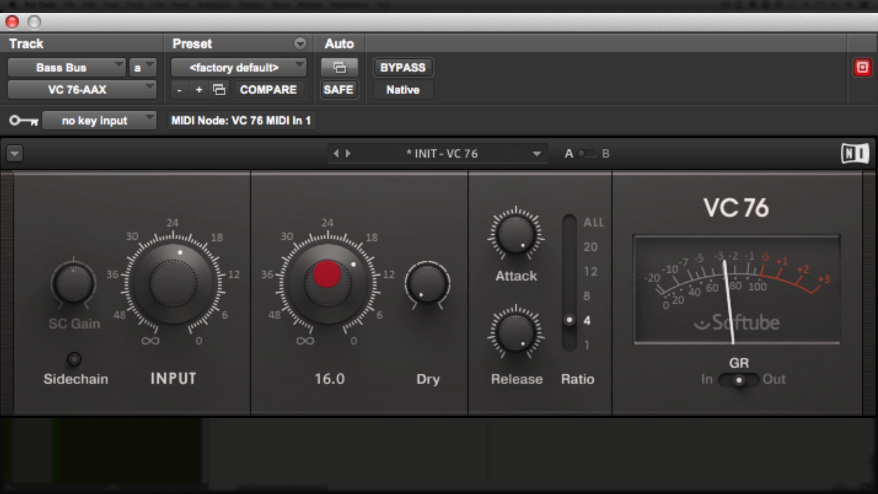
drag(326, 273, 326, 242)
click(405, 69)
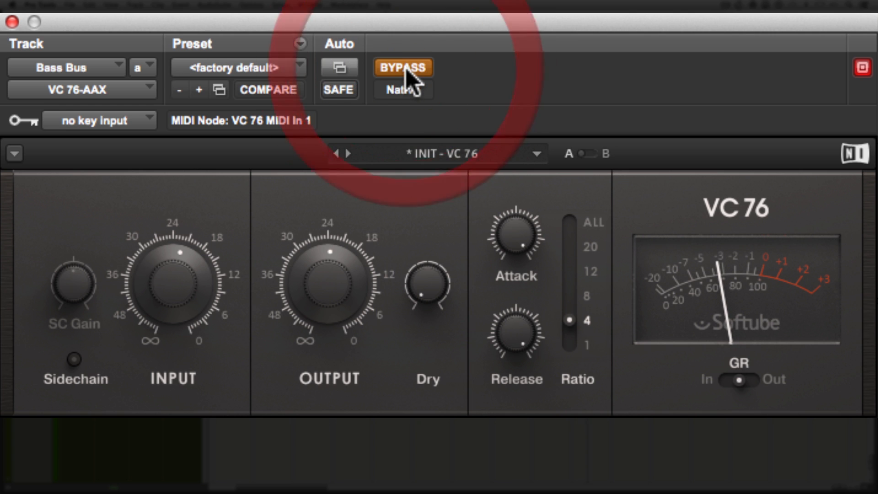
click(406, 68)
drag(317, 284, 317, 296)
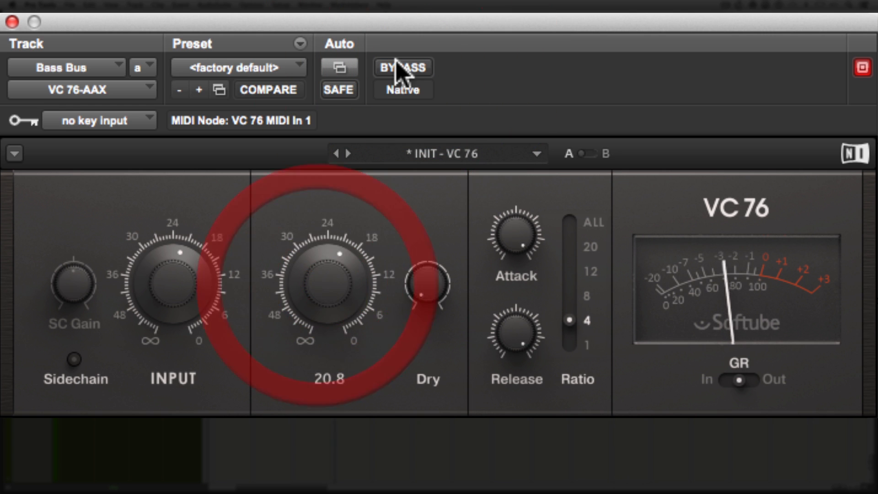
click(398, 68)
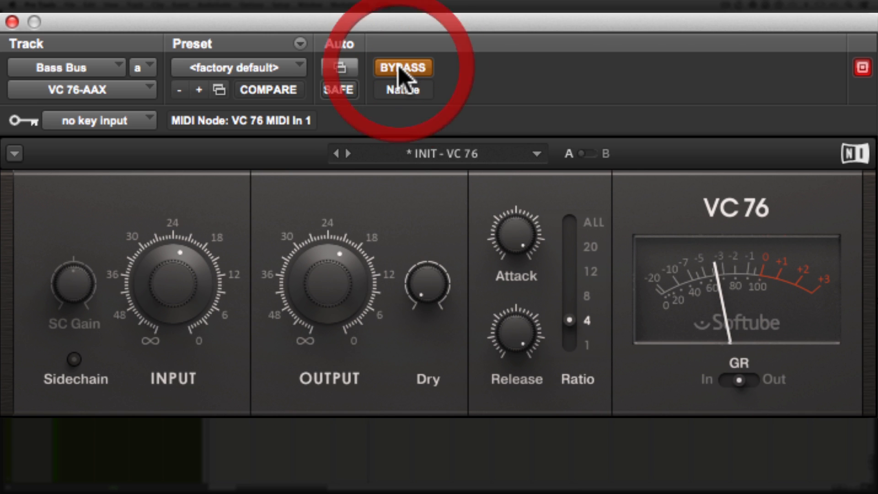
click(399, 68)
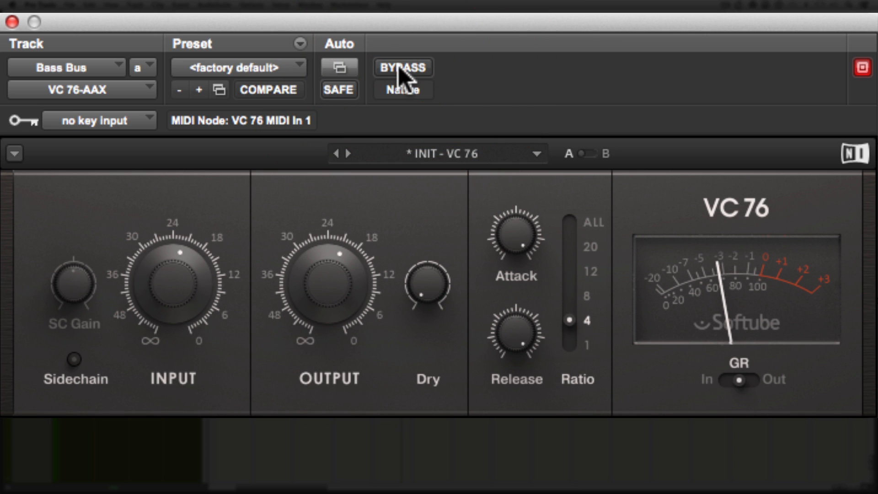
click(398, 68)
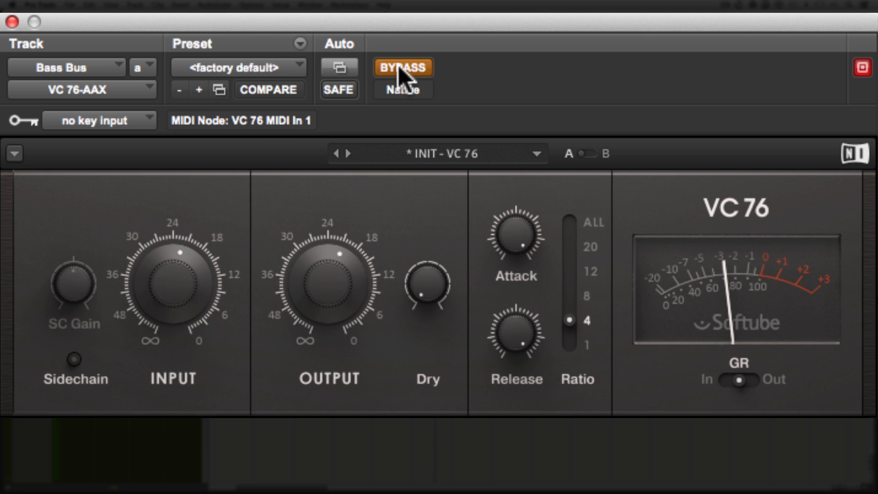
click(401, 69)
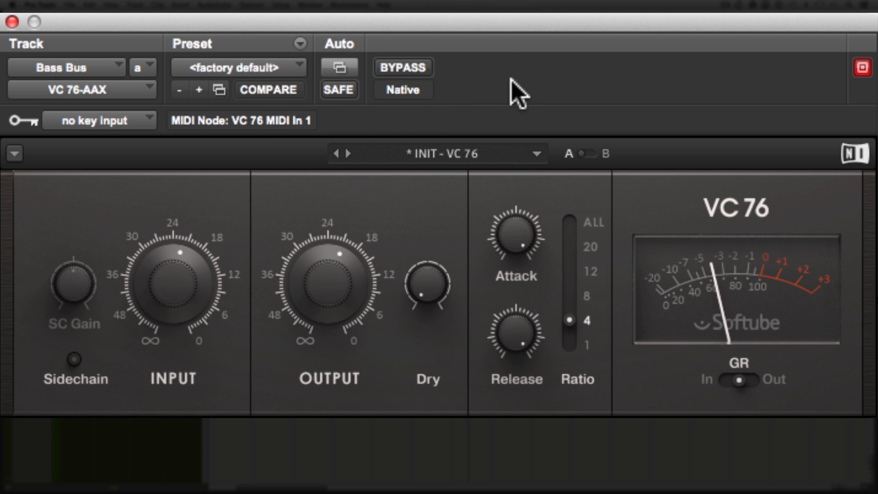